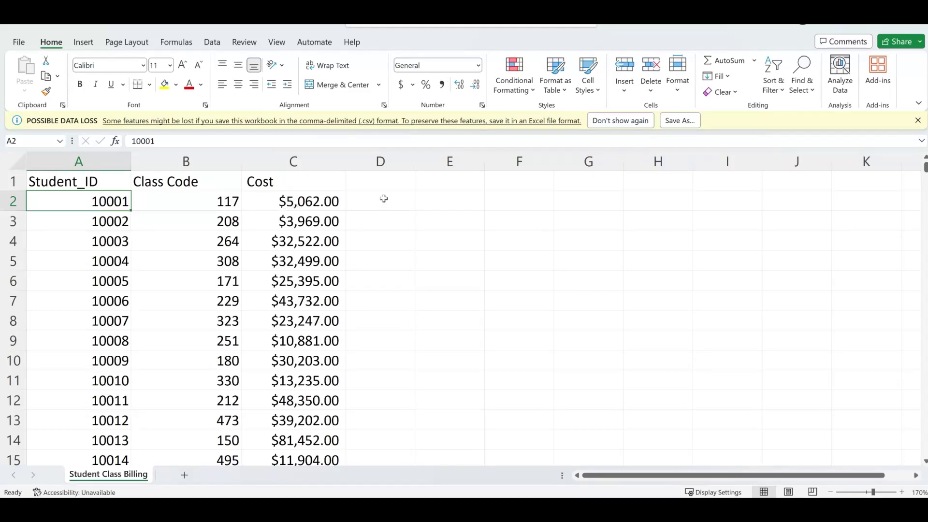
Step: Switch to the blank Book1 workbook and import the Student CSV file from the Desktop into the Power Query Editor for transformation
{"action": "mouse_move", "coordinate": [628, 512]}
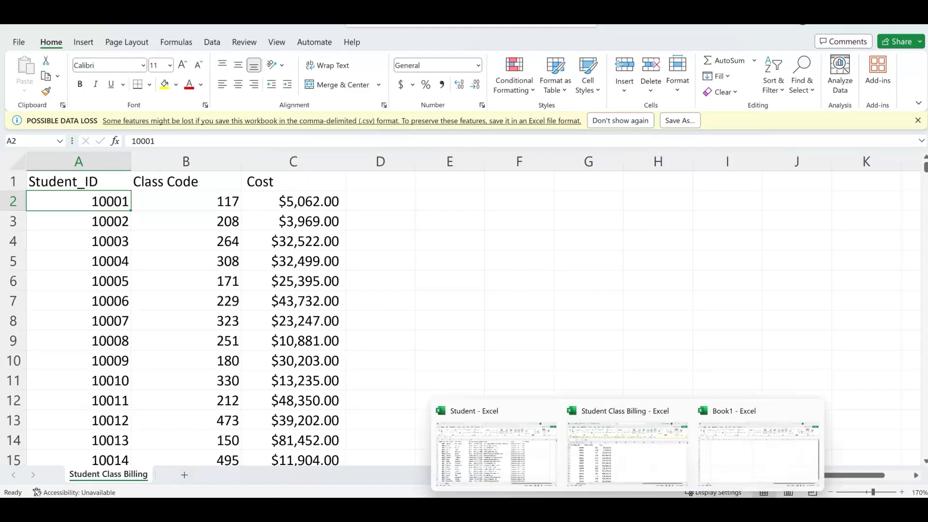
{"action": "left_click", "coordinate": [702, 485]}
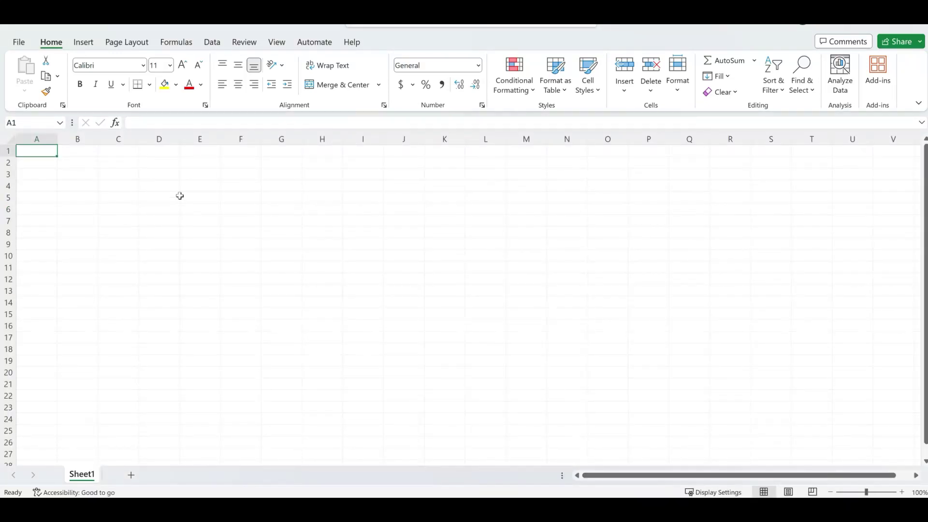
{"action": "left_click", "coordinate": [208, 44]}
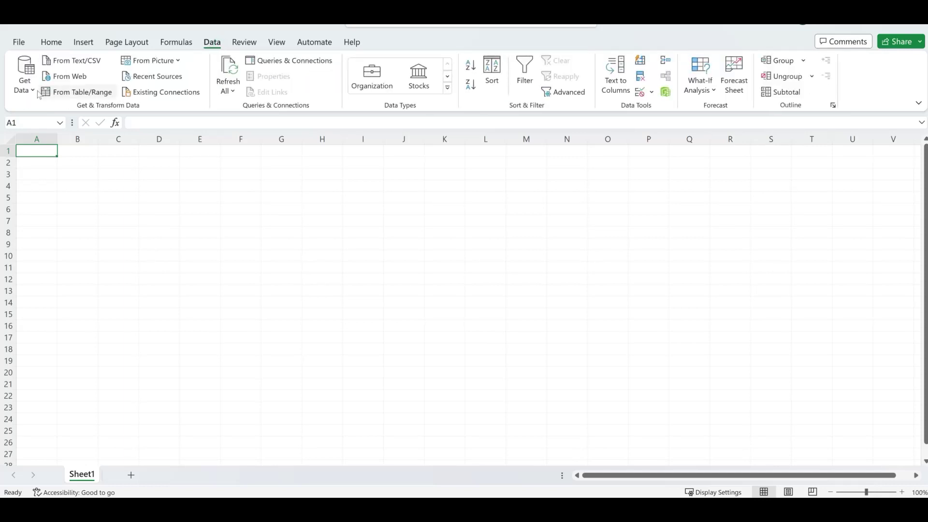
{"action": "left_click", "coordinate": [84, 61]}
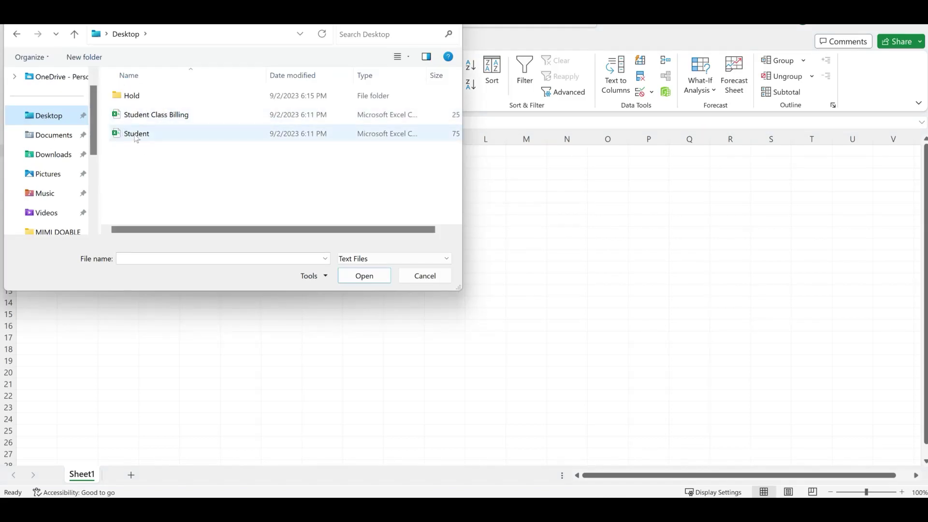
{"action": "left_click", "coordinate": [140, 135]}
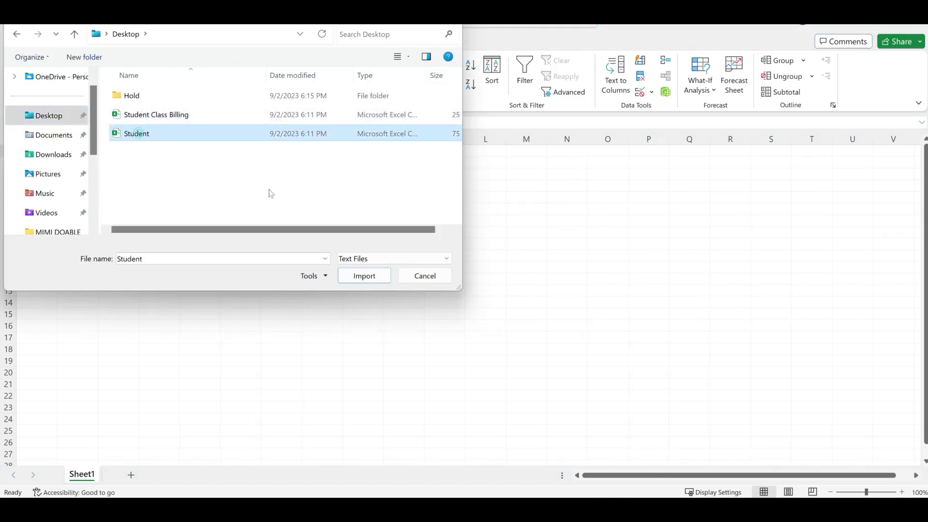
{"action": "left_click", "coordinate": [372, 281]}
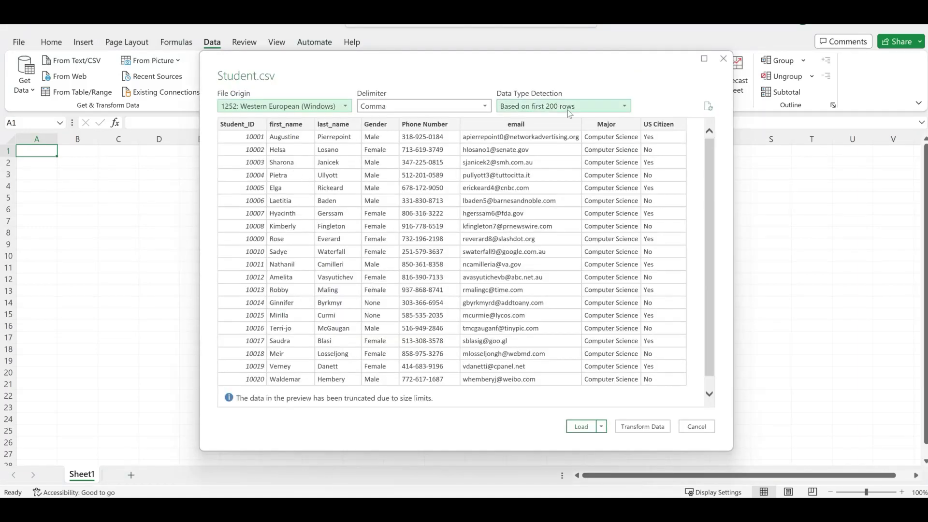
{"action": "left_click", "coordinate": [643, 428]}
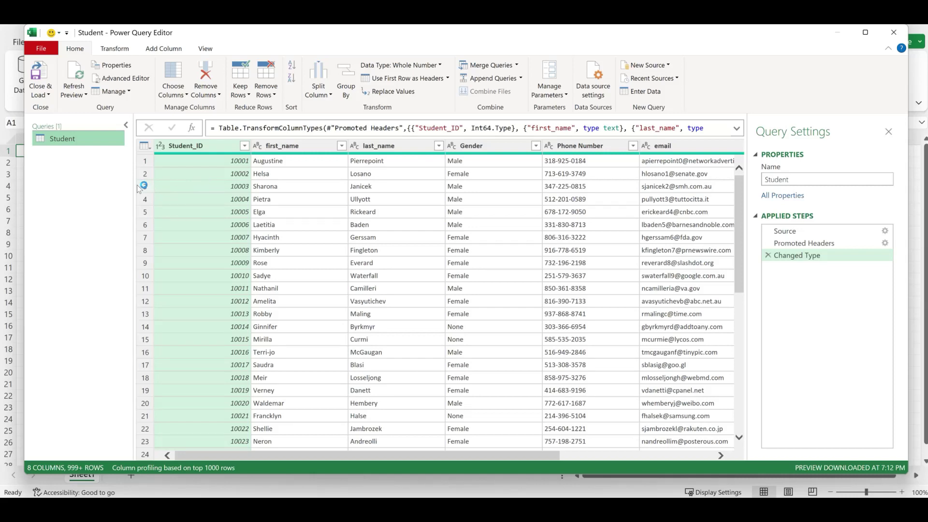
Step: Add the Student Class Billing CSV file from the Desktop as a second query in the Power Query Editor
{"action": "left_click", "coordinate": [655, 66]}
{"action": "mouse_move", "coordinate": [655, 80]}
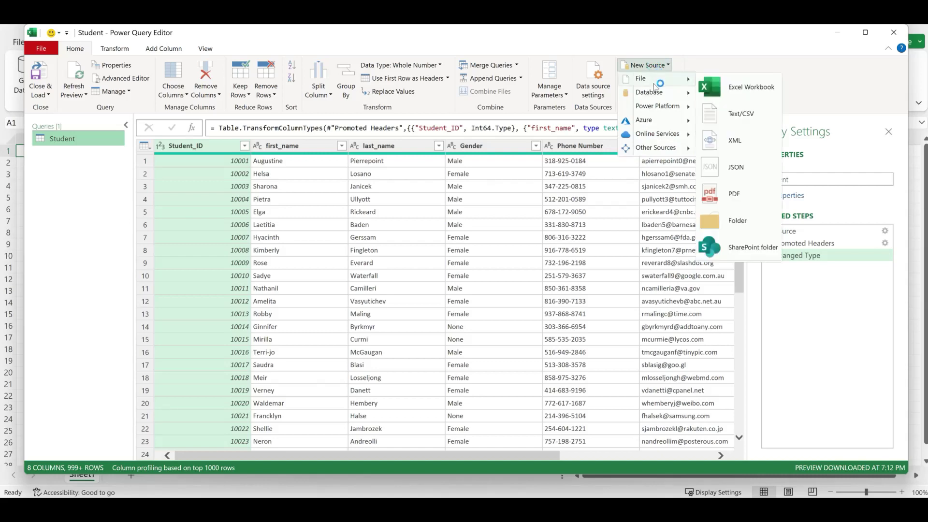
{"action": "left_click", "coordinate": [734, 116]}
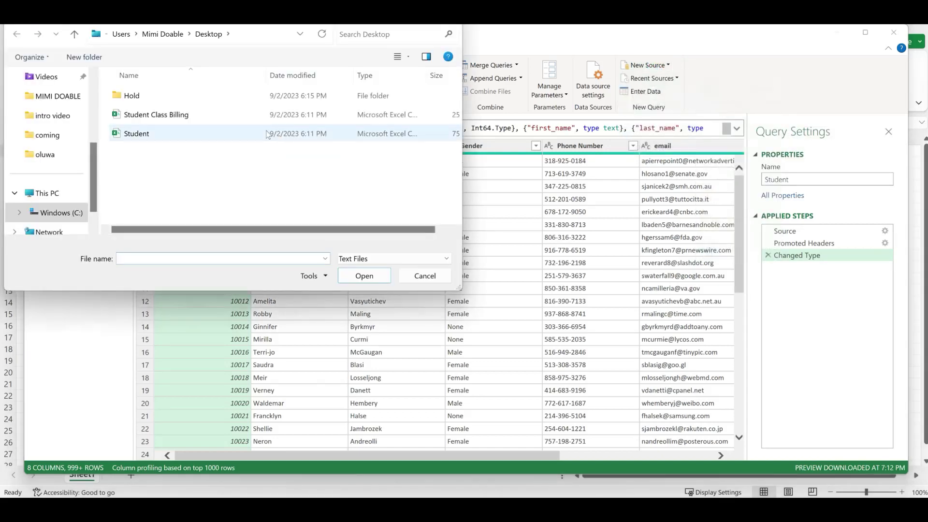
{"action": "left_click", "coordinate": [199, 115]}
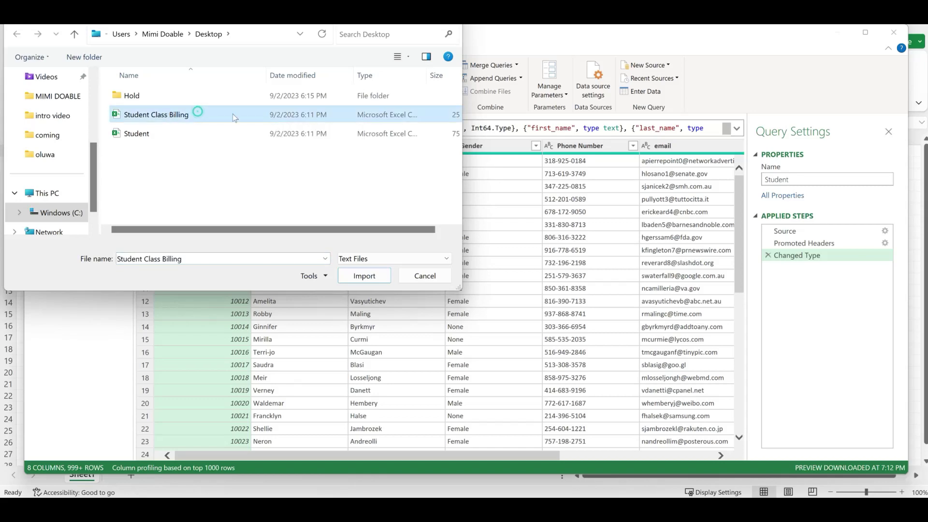
{"action": "left_click", "coordinate": [364, 276]}
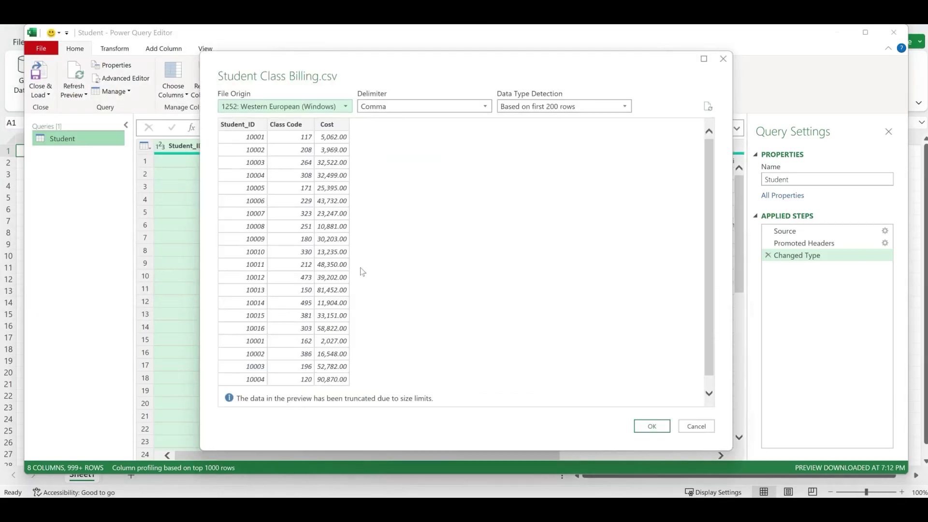
{"action": "left_click", "coordinate": [653, 426]}
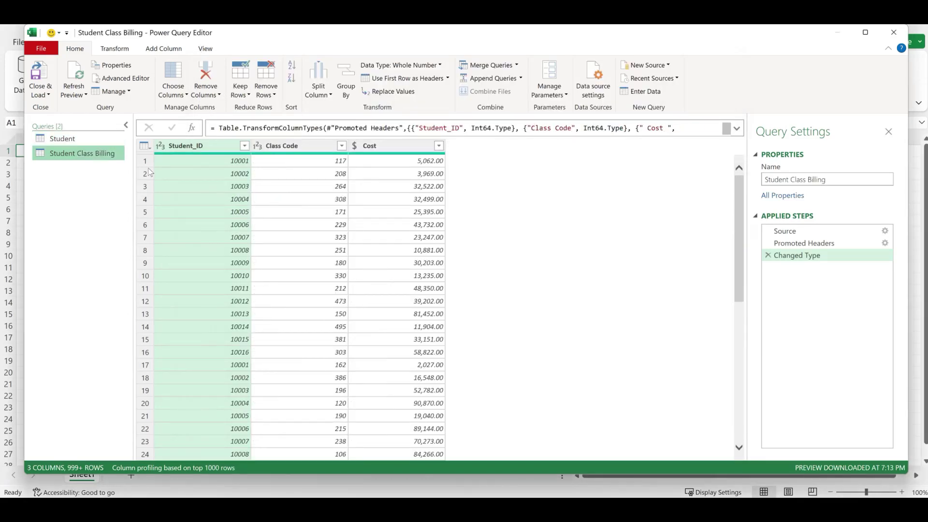
Step: Compare the columns of the Student and Student Class Billing queries, checking Student_ID, Class Code and Cost
{"action": "left_click", "coordinate": [83, 139]}
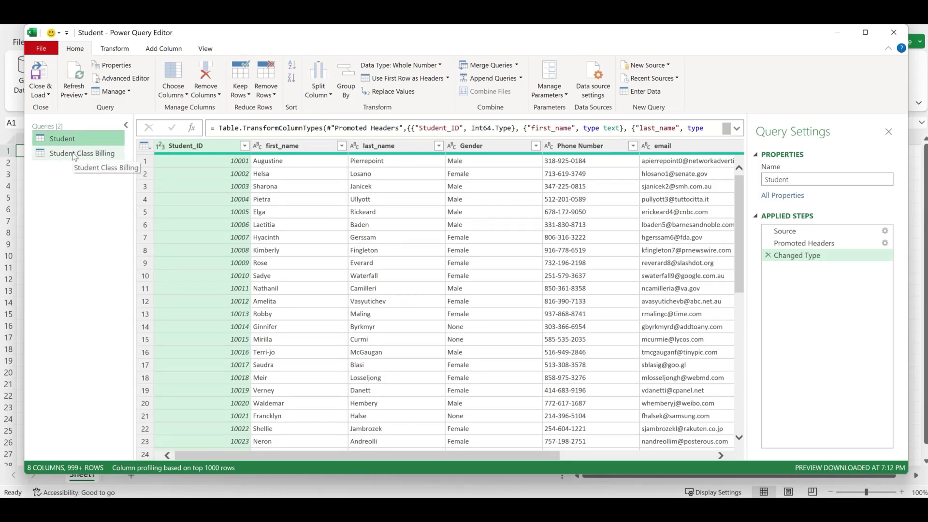
{"action": "left_click", "coordinate": [73, 152]}
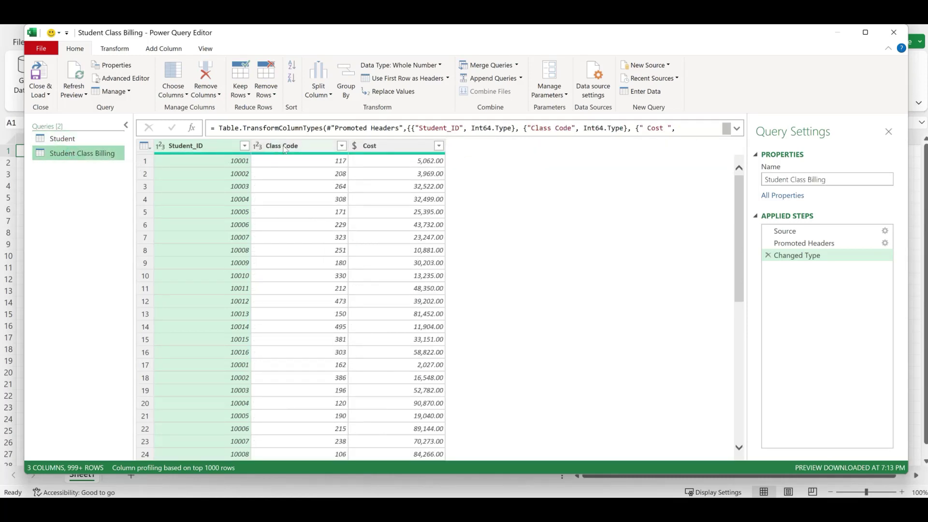
{"action": "left_click", "coordinate": [175, 150]}
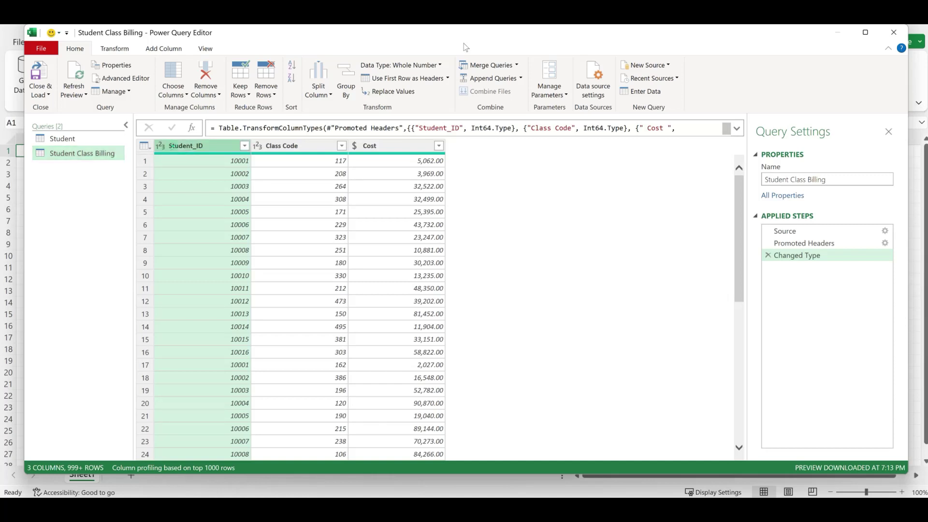
{"action": "left_click", "coordinate": [315, 147]}
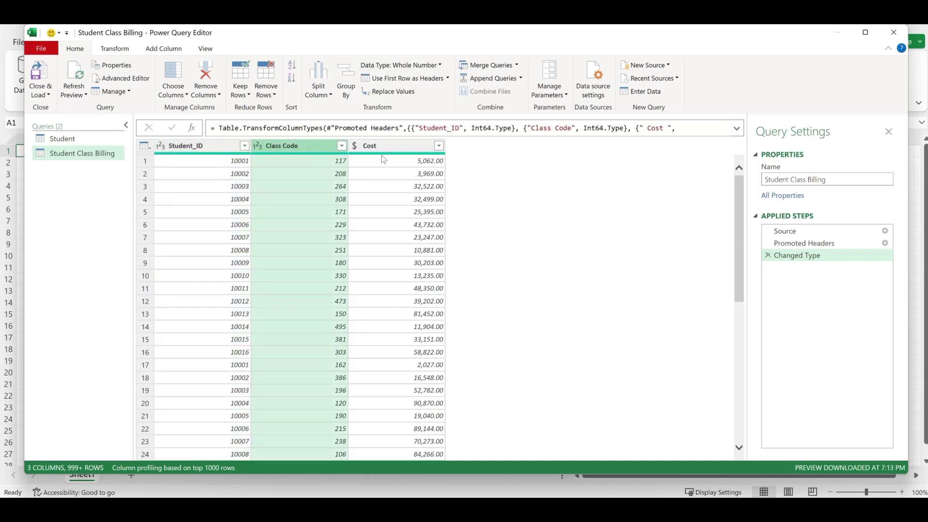
{"action": "left_click", "coordinate": [381, 147]}
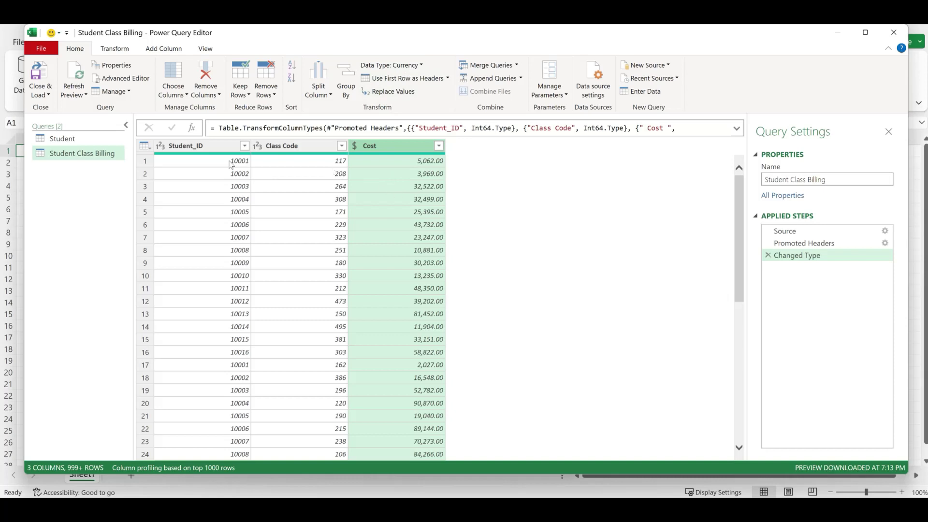
{"action": "left_click", "coordinate": [68, 138]}
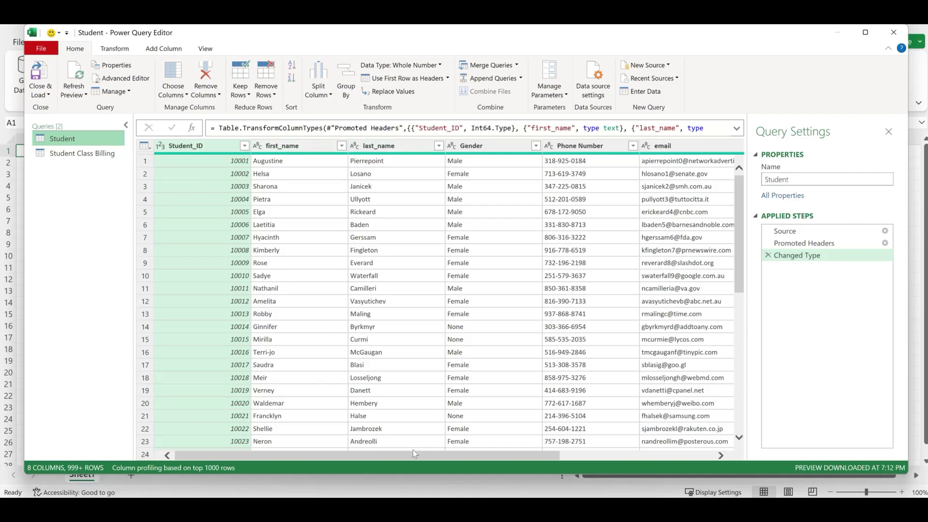
{"action": "left_click_drag", "start_coordinate": [415, 456], "coordinate": [473, 455]}
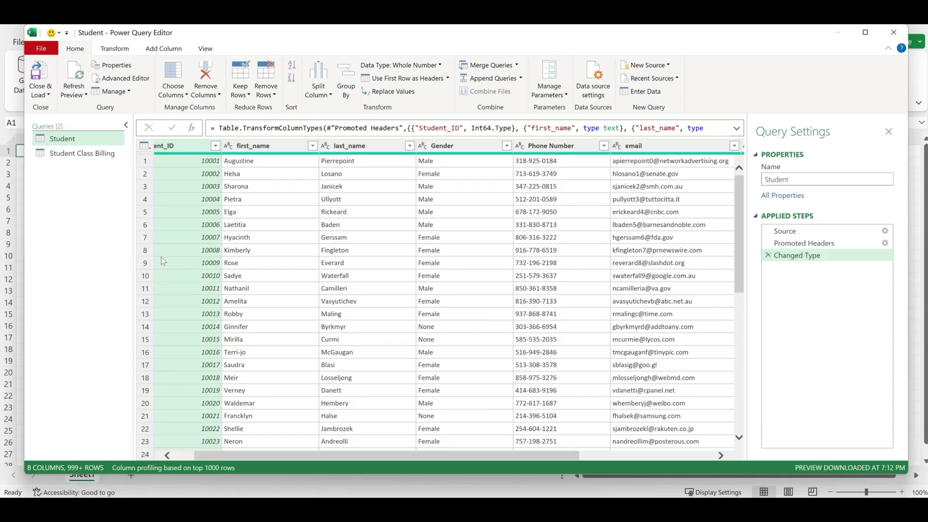
Step: Close and load both queries as tables on new worksheets, adding the data to the Data Model
{"action": "left_click", "coordinate": [47, 96]}
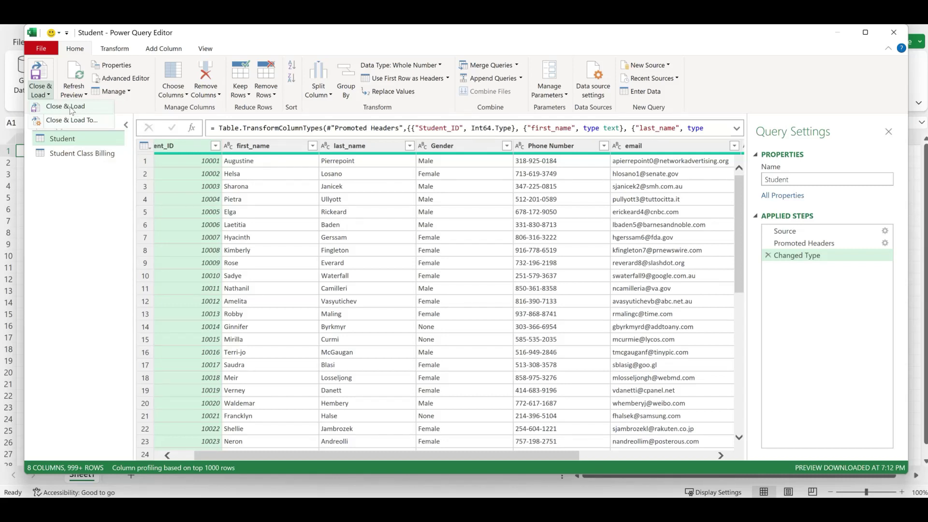
{"action": "left_click", "coordinate": [79, 123]}
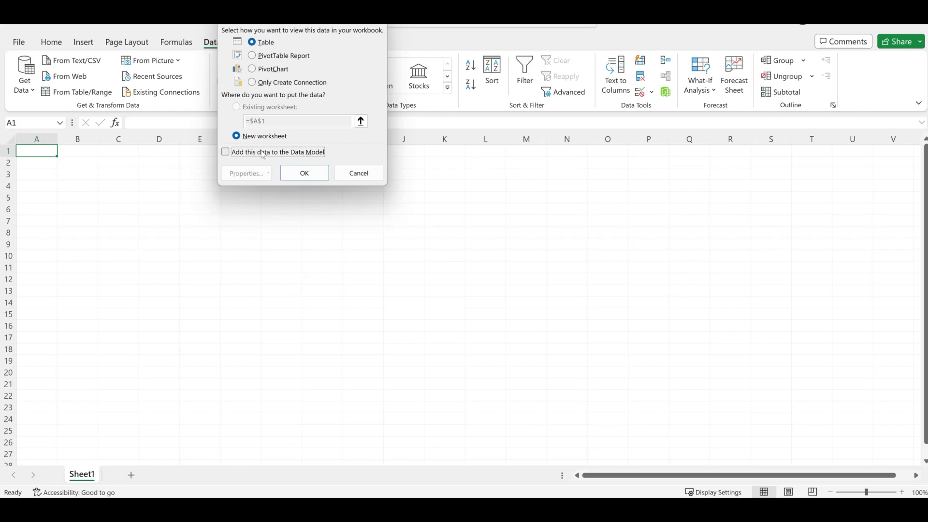
{"action": "left_click", "coordinate": [246, 156]}
{"action": "left_click", "coordinate": [305, 175]}
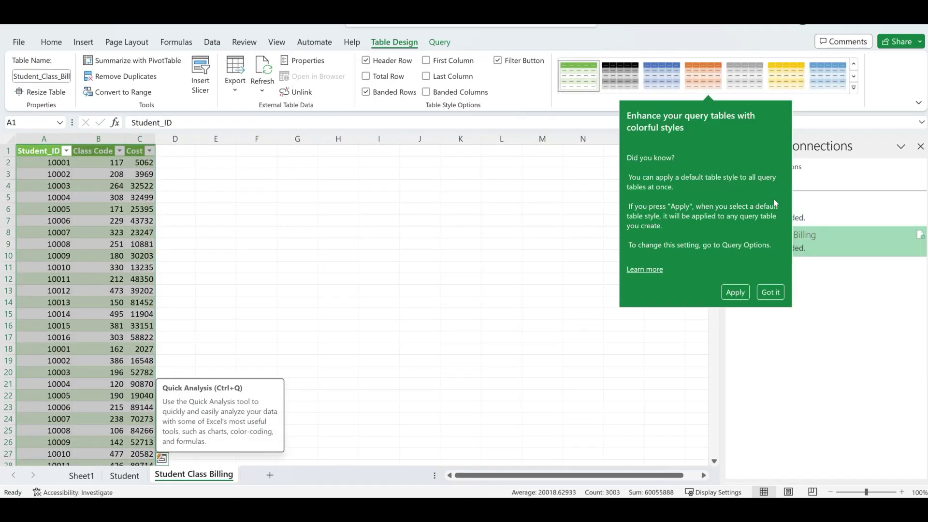
{"action": "left_click", "coordinate": [762, 267]}
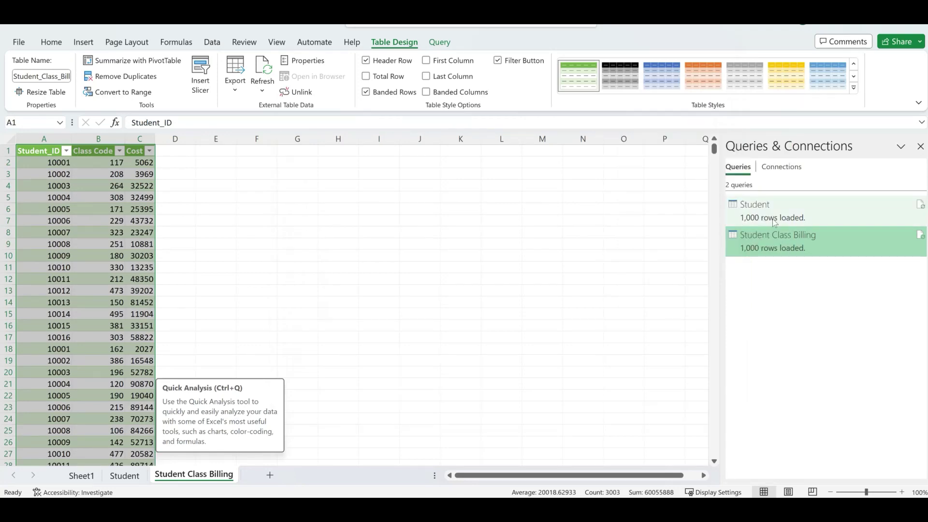
{"action": "mouse_move", "coordinate": [776, 219]}
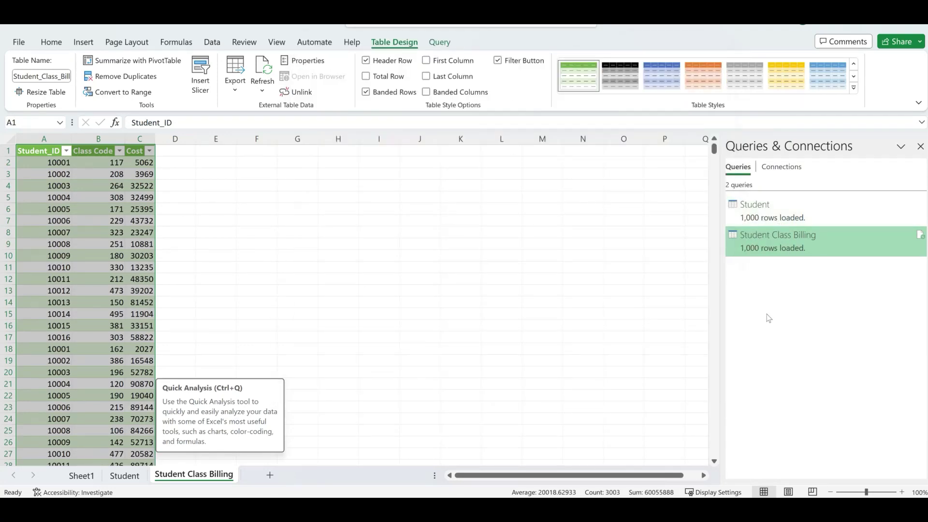
Step: Open the Data Model in the Power Pivot window, enabling the Data Analysis add-ins, and widen the window to show all Student columns
{"action": "left_click", "coordinate": [49, 42]}
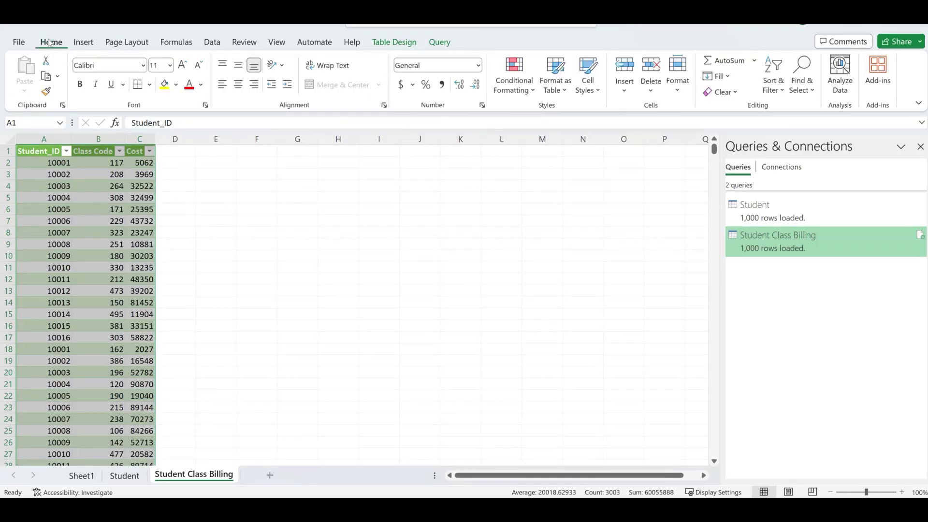
{"action": "left_click", "coordinate": [213, 43]}
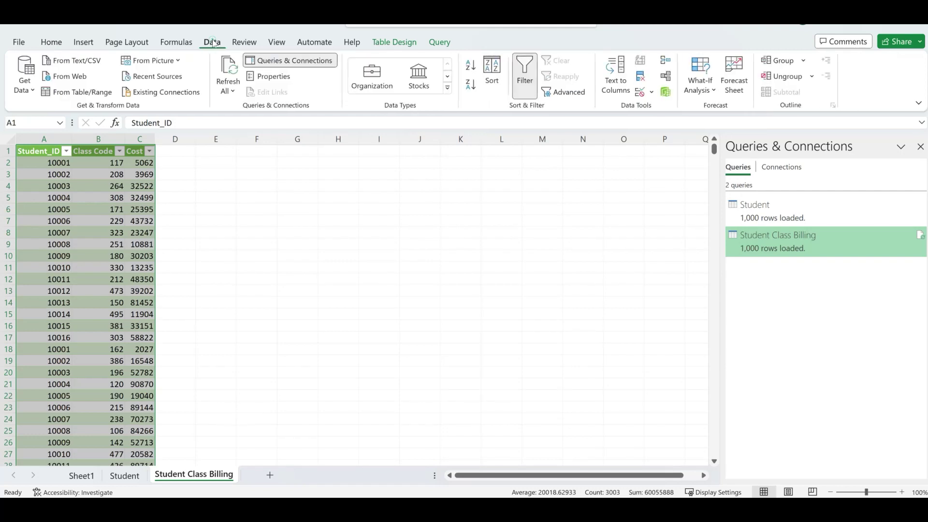
{"action": "left_click", "coordinate": [667, 93]}
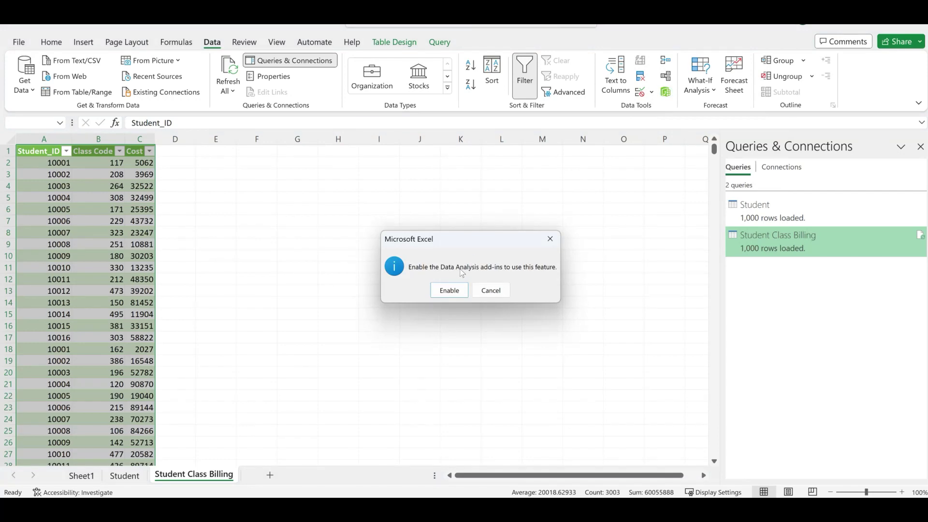
{"action": "left_click", "coordinate": [449, 290]}
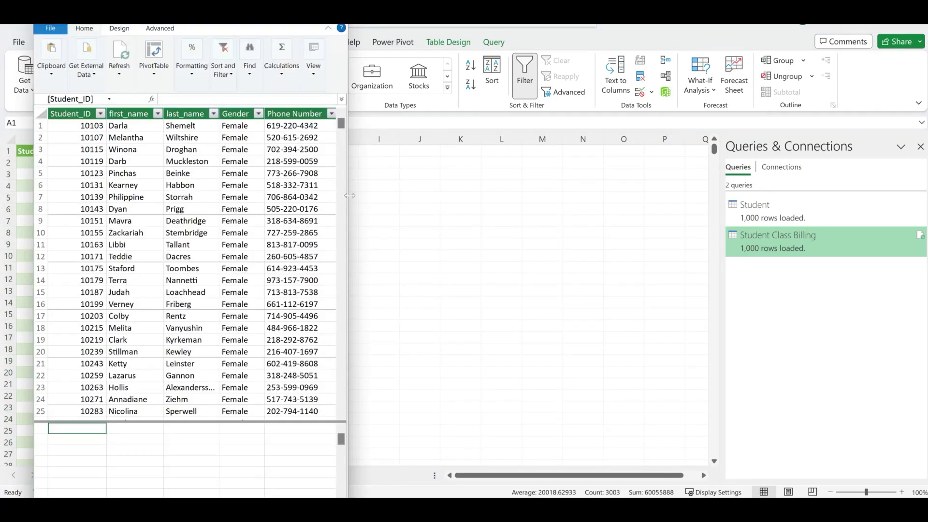
{"action": "left_click_drag", "start_coordinate": [350, 195], "coordinate": [618, 192]}
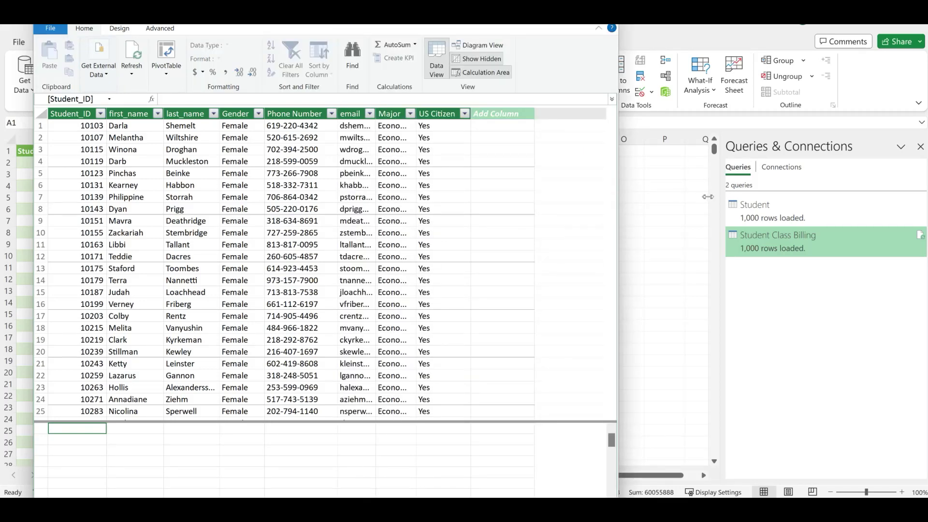
{"action": "left_click_drag", "start_coordinate": [771, 198], "coordinate": [836, 205]}
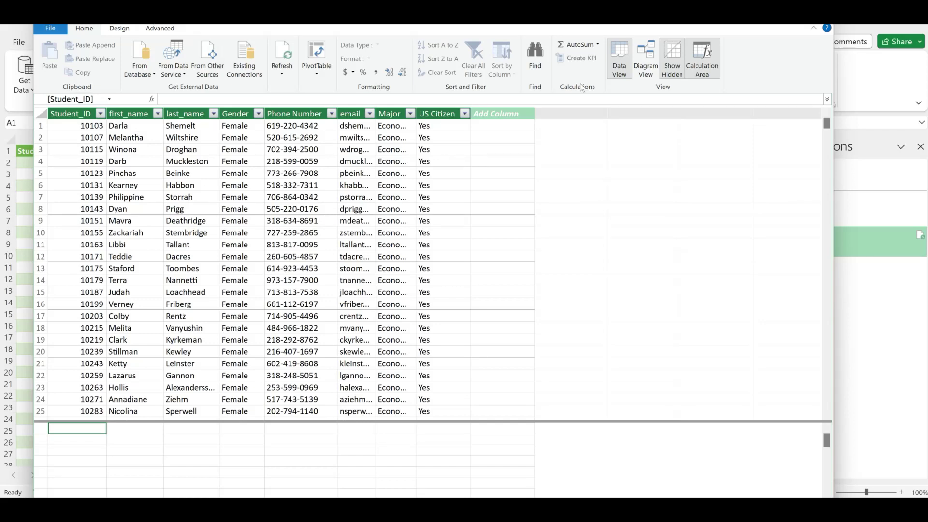
Step: Show the model in Diagram View, space the Student and Student Class Billing tables apart, and lengthen both to fit their fields
{"action": "left_click", "coordinate": [648, 57]}
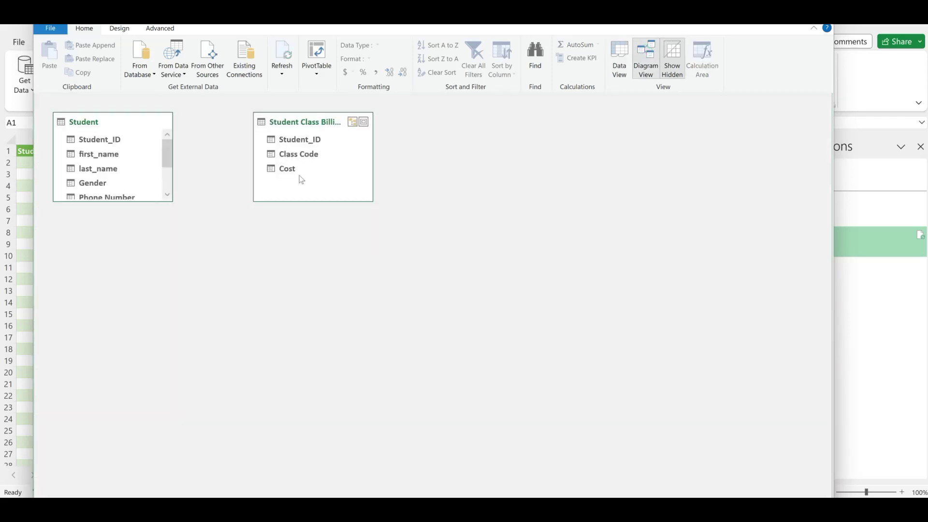
{"action": "left_click_drag", "start_coordinate": [310, 125], "coordinate": [433, 151]}
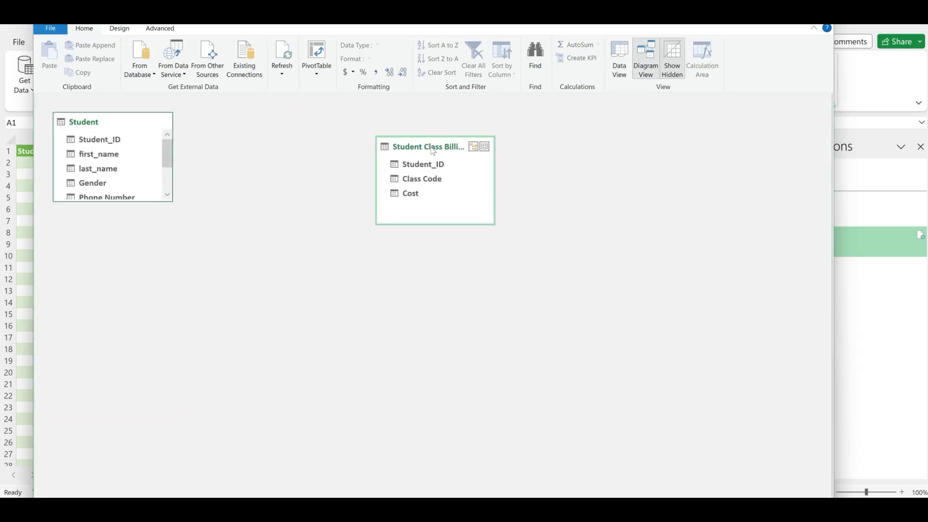
{"action": "left_click_drag", "start_coordinate": [112, 123], "coordinate": [180, 144]}
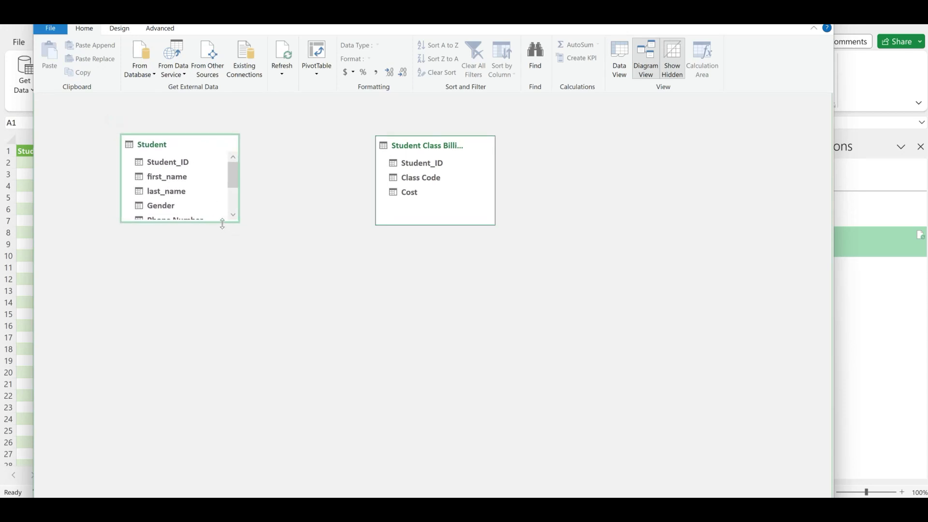
{"action": "left_click_drag", "start_coordinate": [222, 224], "coordinate": [251, 347]}
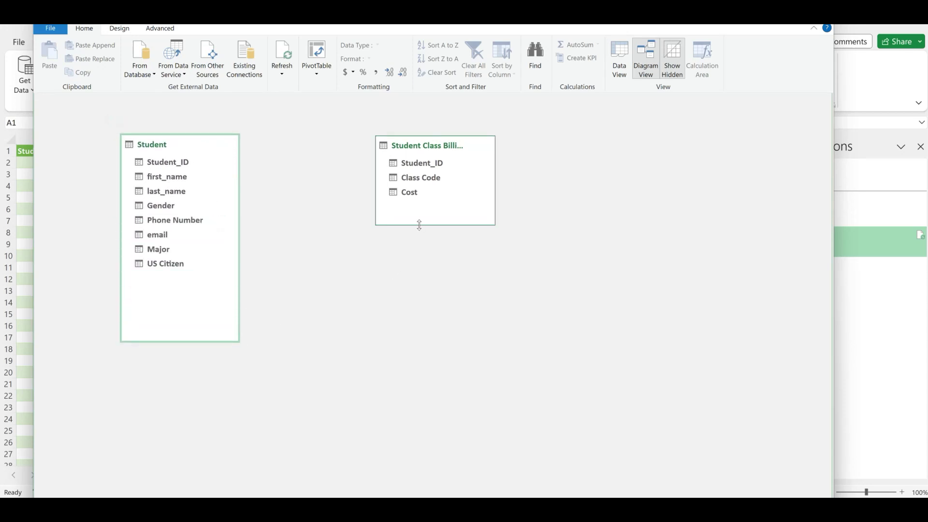
{"action": "left_click_drag", "start_coordinate": [419, 225], "coordinate": [431, 292]}
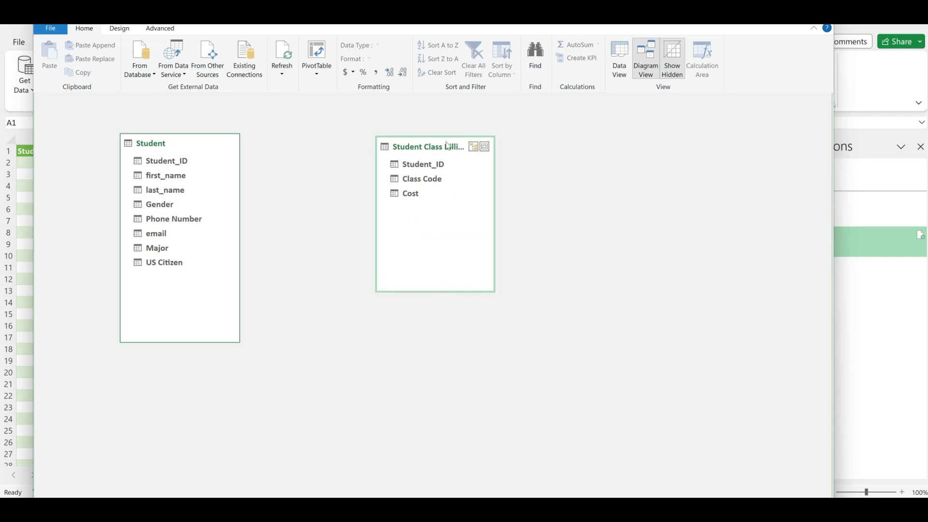
Step: Relate Student Class Billing to Student through their Student_ID fields, and return from the Data Model to the Excel workbook
{"action": "left_click_drag", "start_coordinate": [455, 148], "coordinate": [411, 140]}
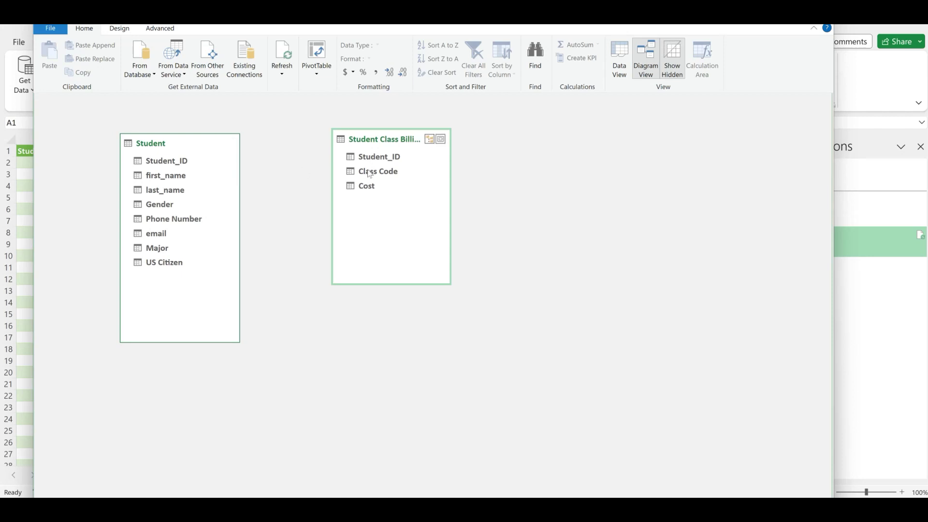
{"action": "left_click_drag", "start_coordinate": [386, 163], "coordinate": [181, 158]}
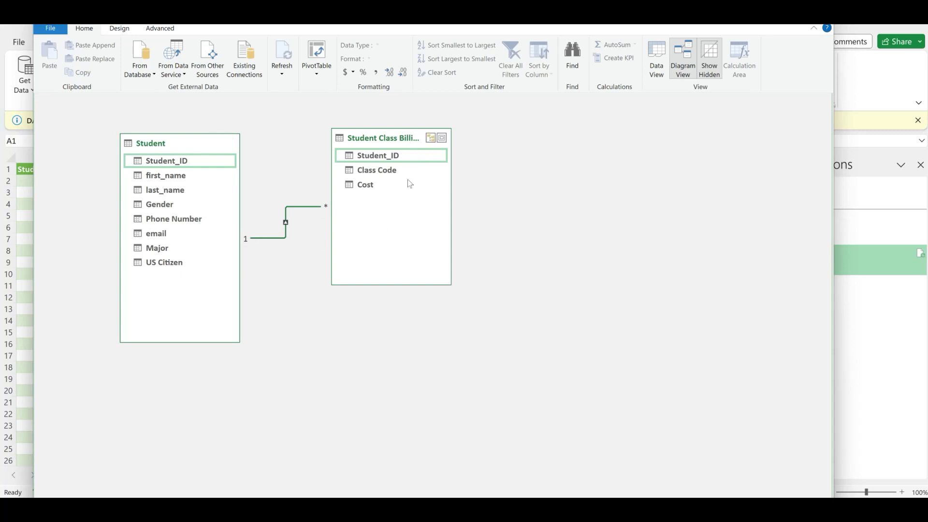
{"action": "left_click", "coordinate": [656, 61]}
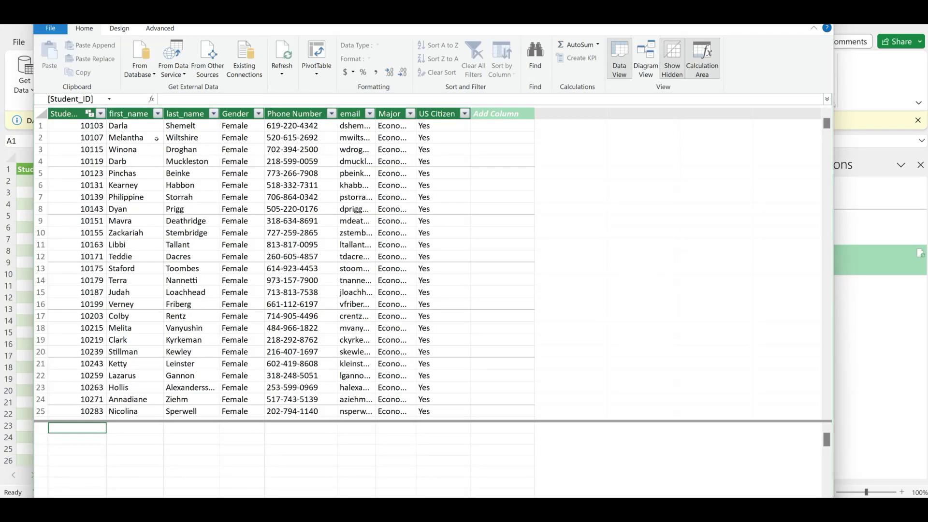
{"action": "left_click", "coordinate": [765, 25]}
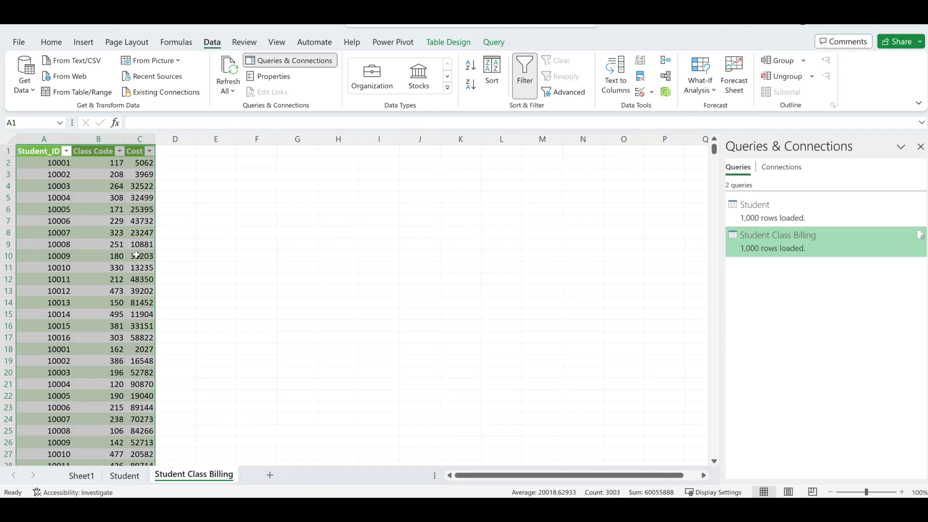
Step: Insert a PivotTable based on the workbook's Data Model on a new worksheet
{"action": "left_click", "coordinate": [85, 44]}
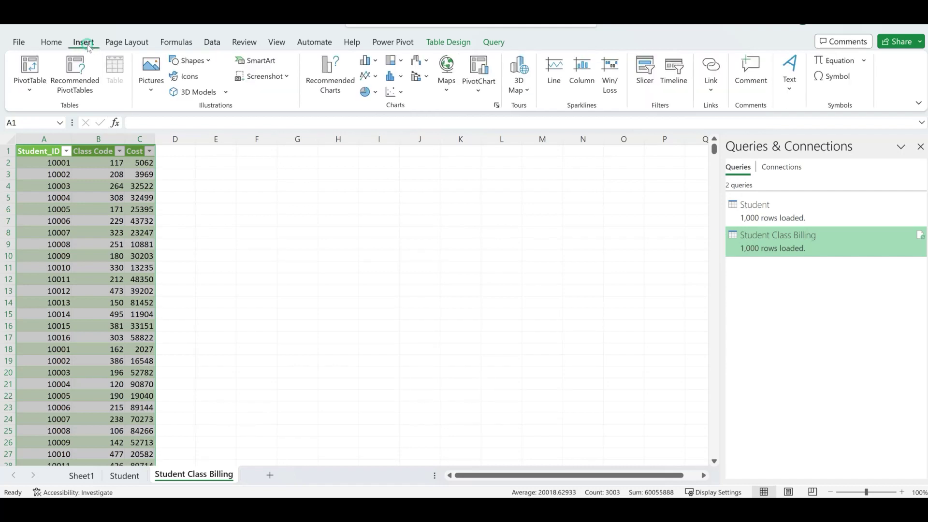
{"action": "left_click", "coordinate": [29, 90]}
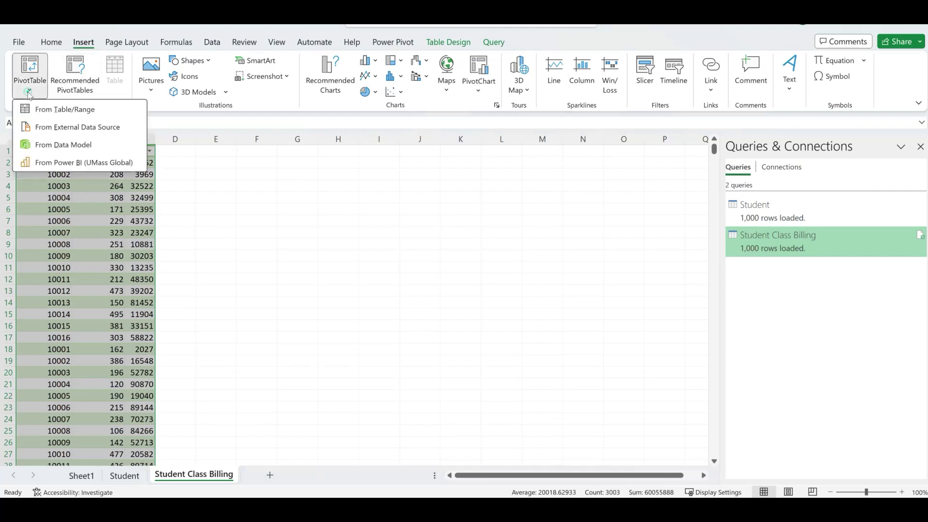
{"action": "left_click", "coordinate": [73, 145]}
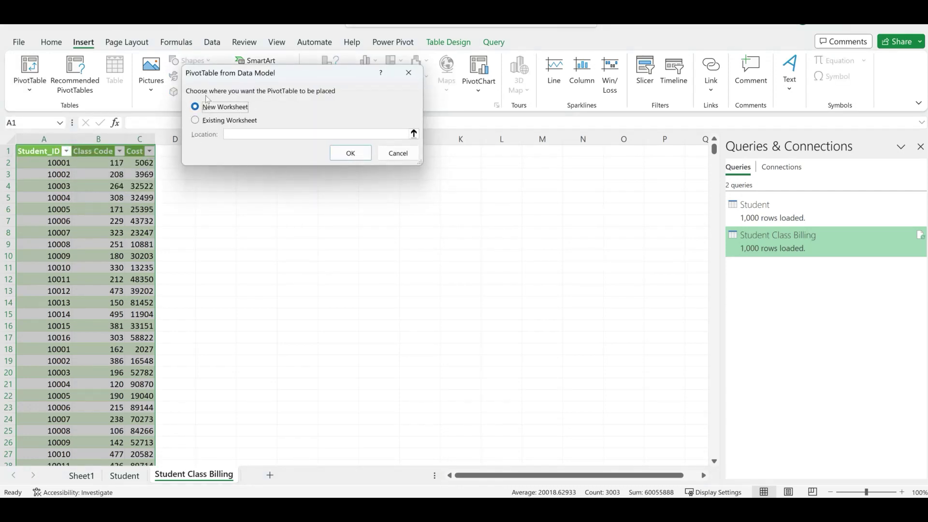
{"action": "left_click", "coordinate": [346, 151]}
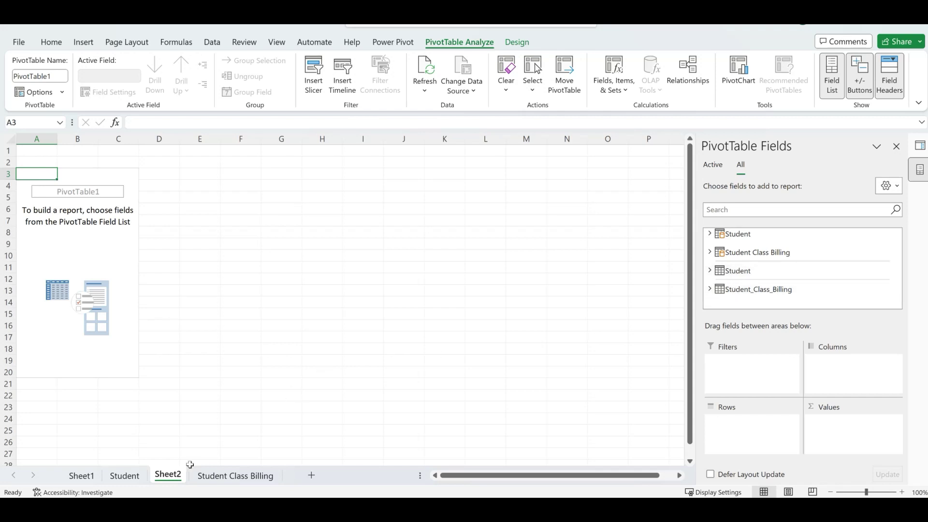
{"action": "left_click", "coordinate": [227, 478]}
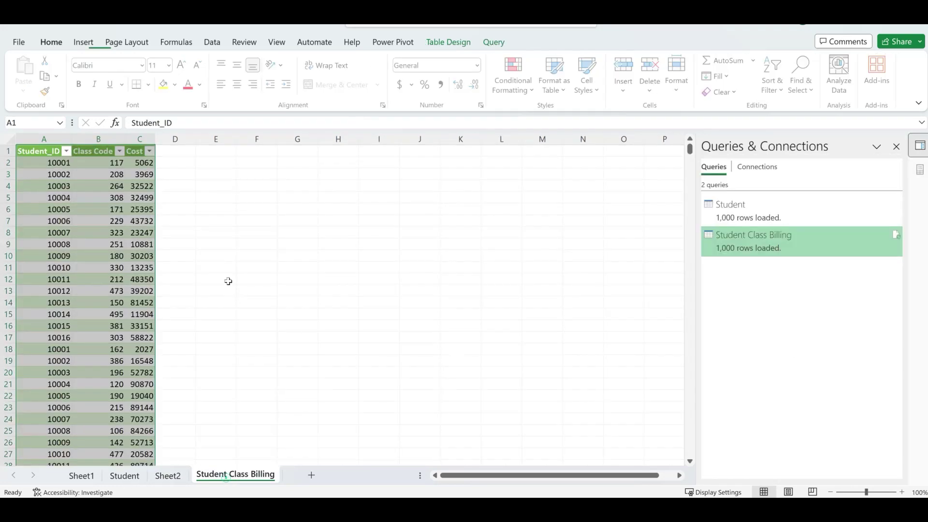
{"action": "left_click", "coordinate": [81, 476]}
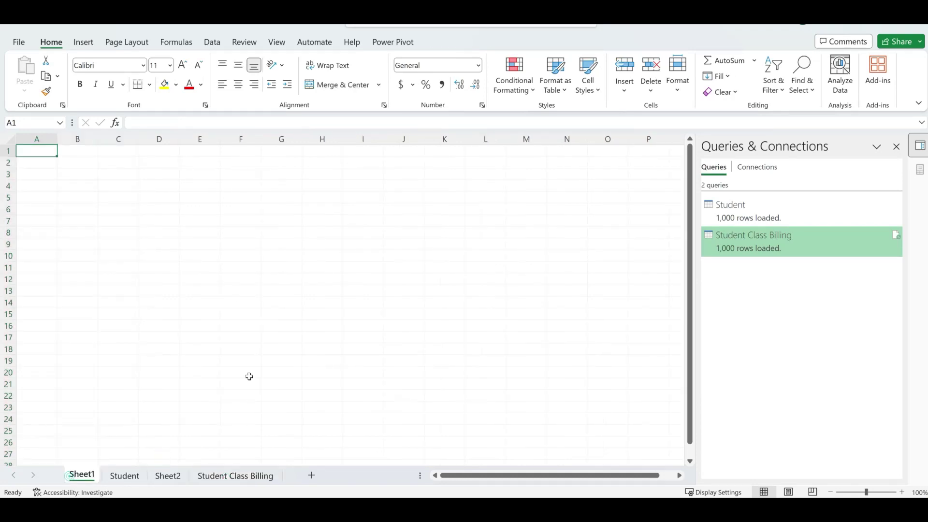
{"action": "left_click", "coordinate": [124, 477]}
{"action": "left_click", "coordinate": [168, 476]}
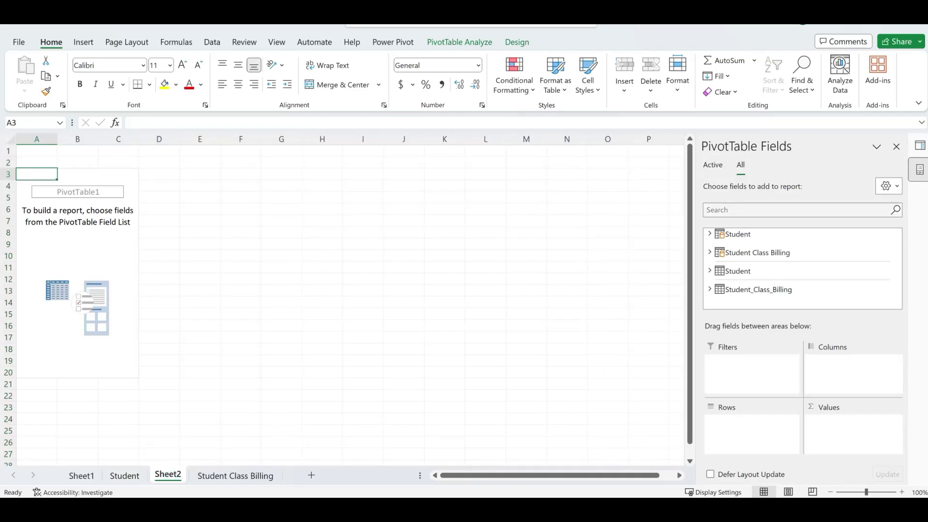
Step: Add Student_ID, first_name and last_name from the Student table to the PivotTable's Rows, in that order
{"action": "left_click", "coordinate": [711, 235]}
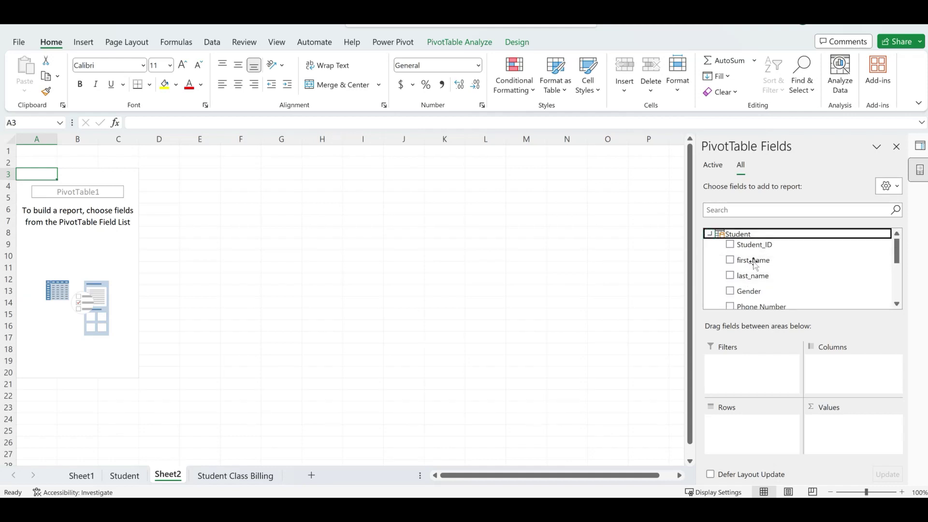
{"action": "left_click_drag", "start_coordinate": [754, 244], "coordinate": [750, 426]}
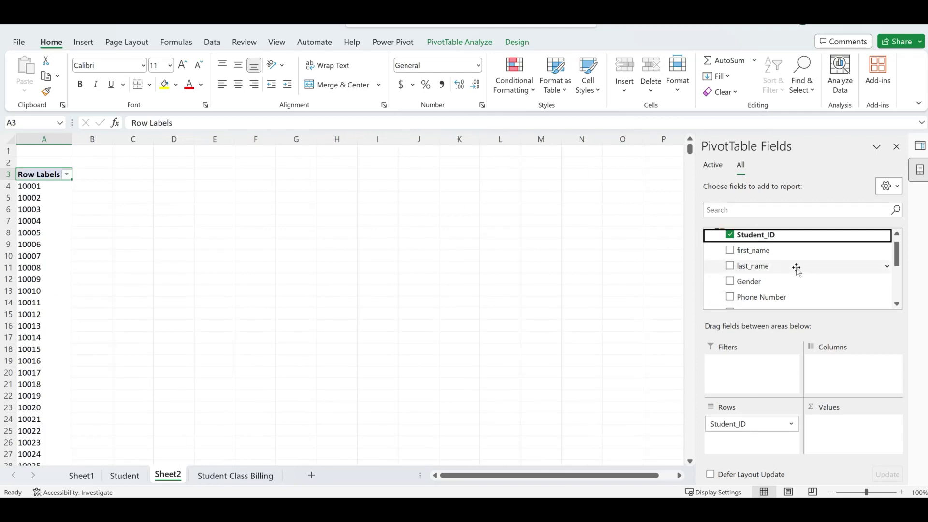
{"action": "left_click_drag", "start_coordinate": [758, 252], "coordinate": [758, 443]}
{"action": "left_click_drag", "start_coordinate": [747, 271], "coordinate": [742, 441]}
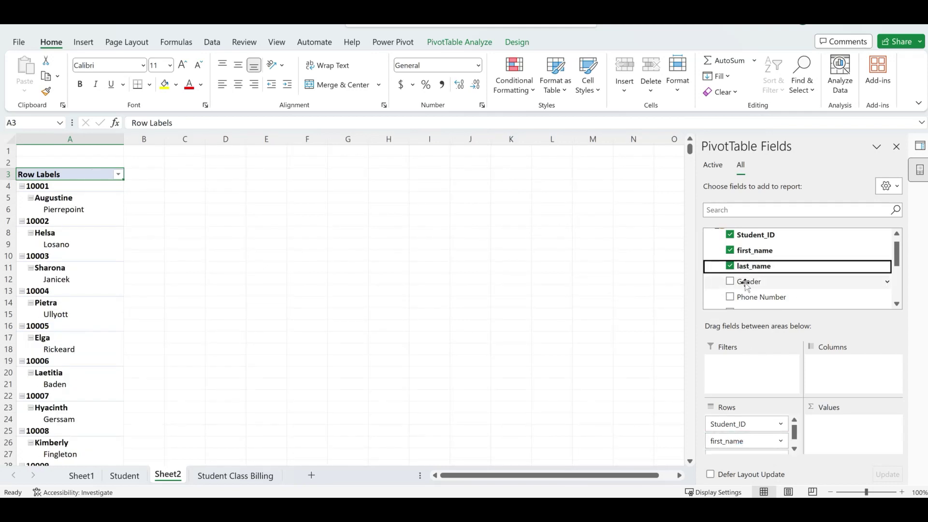
Step: From the Student Class Billing table, add Class Code below the row fields and Cost as the summed value
{"action": "scroll", "coordinate": [897, 305], "scroll_direction": "down", "scroll_amount": 5}
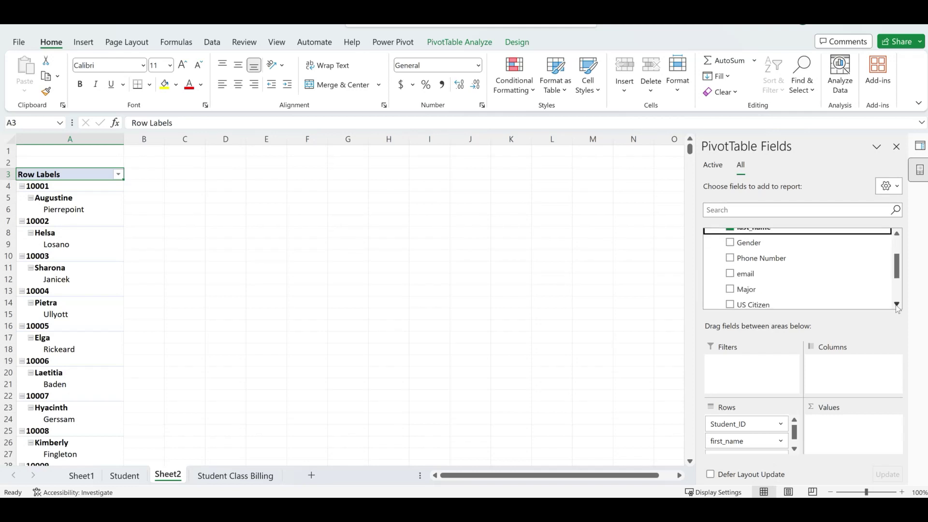
{"action": "scroll", "coordinate": [897, 305], "scroll_direction": "down", "scroll_amount": 2}
{"action": "left_click", "coordinate": [712, 262]}
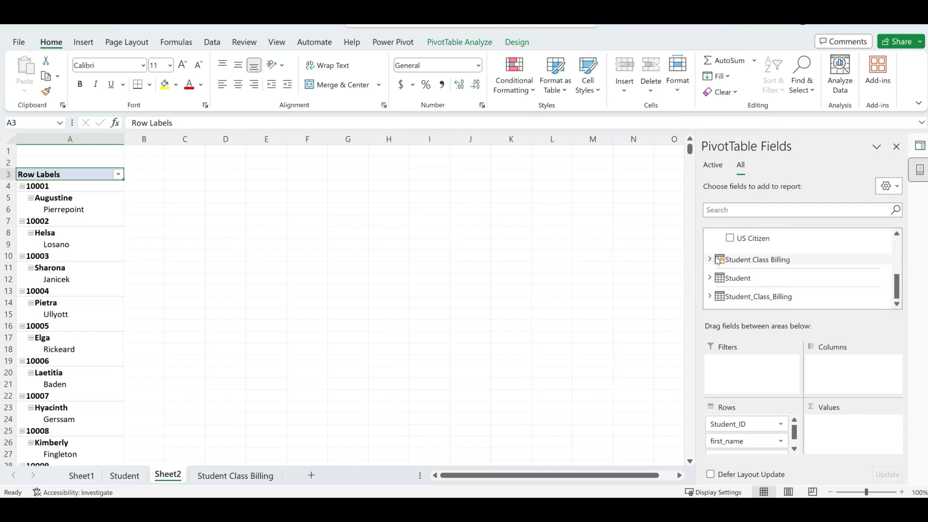
{"action": "left_click", "coordinate": [711, 260]}
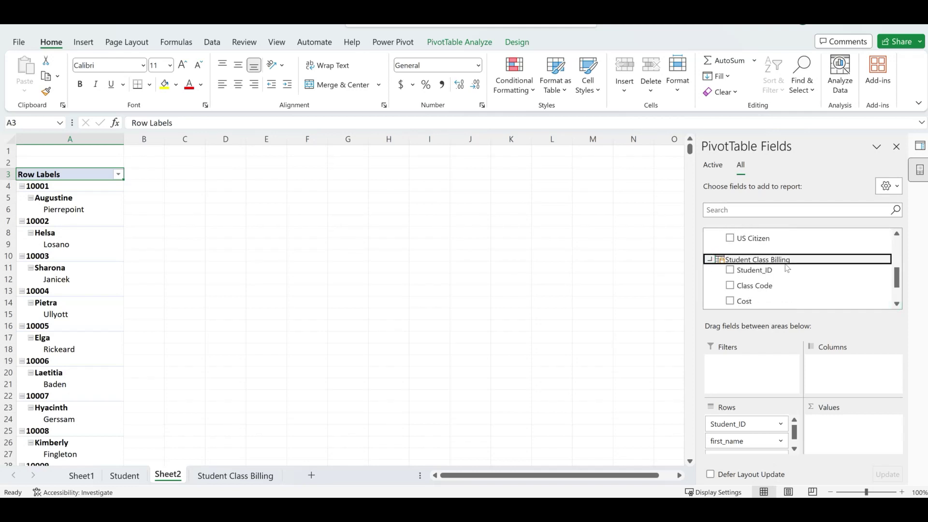
{"action": "left_click_drag", "start_coordinate": [756, 286], "coordinate": [759, 447]}
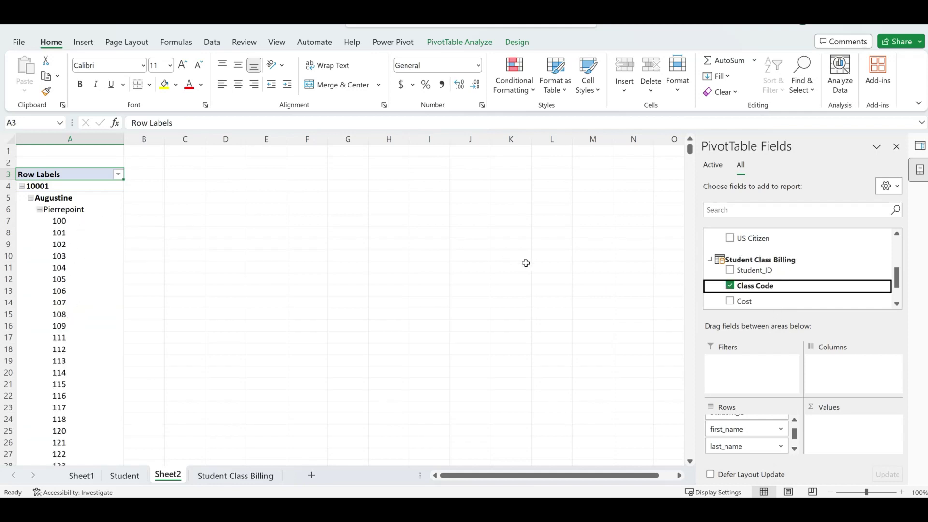
{"action": "left_click_drag", "start_coordinate": [762, 300], "coordinate": [850, 441]}
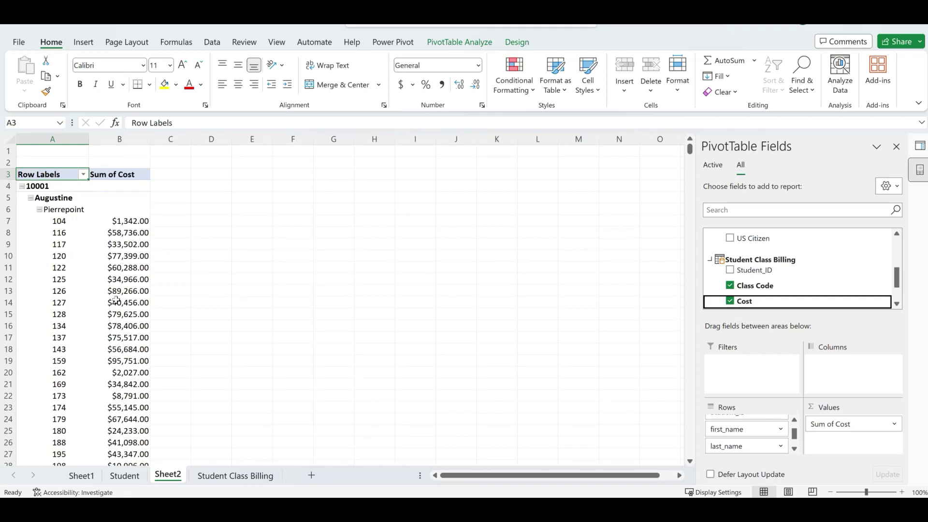
Step: Switch the PivotTable to the Classic PivotTable layout and widen column C to fit the last names
{"action": "right_click", "coordinate": [83, 232]}
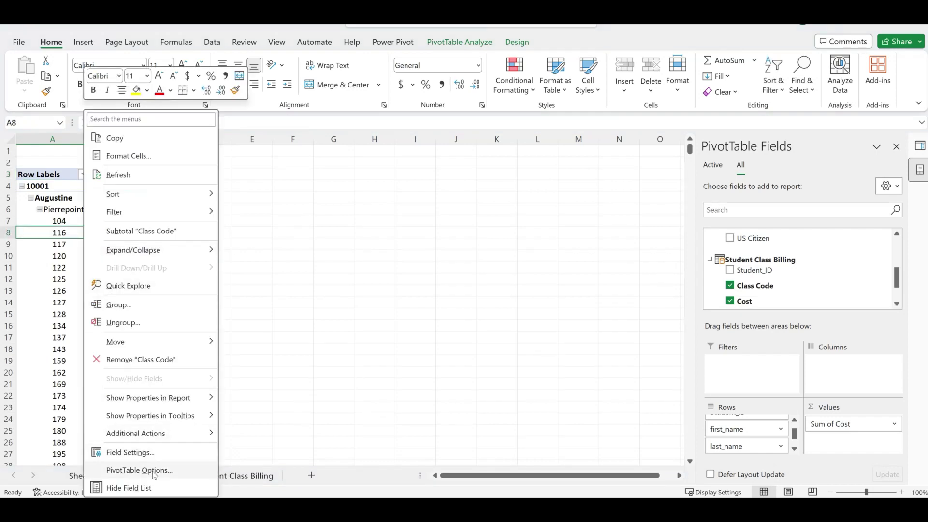
{"action": "left_click", "coordinate": [124, 470]}
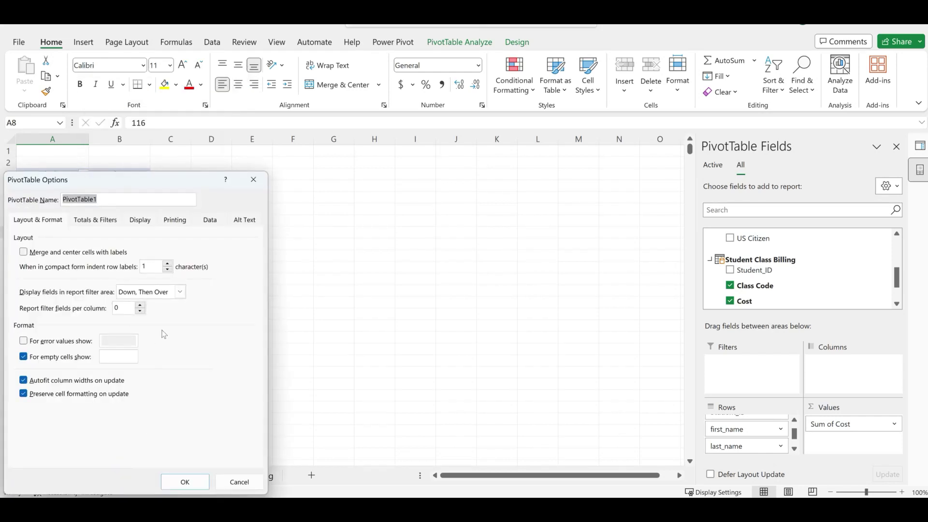
{"action": "left_click", "coordinate": [140, 221]}
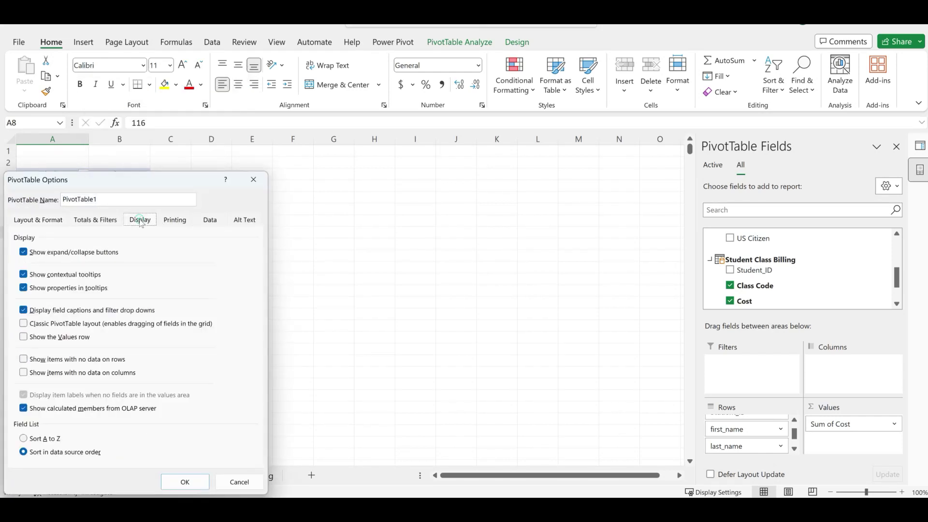
{"action": "left_click", "coordinate": [32, 326]}
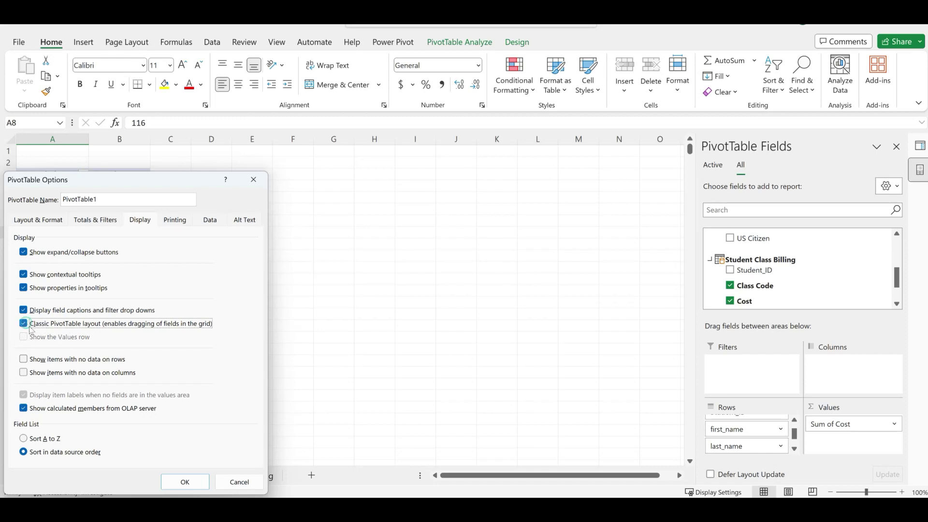
{"action": "left_click", "coordinate": [167, 479]}
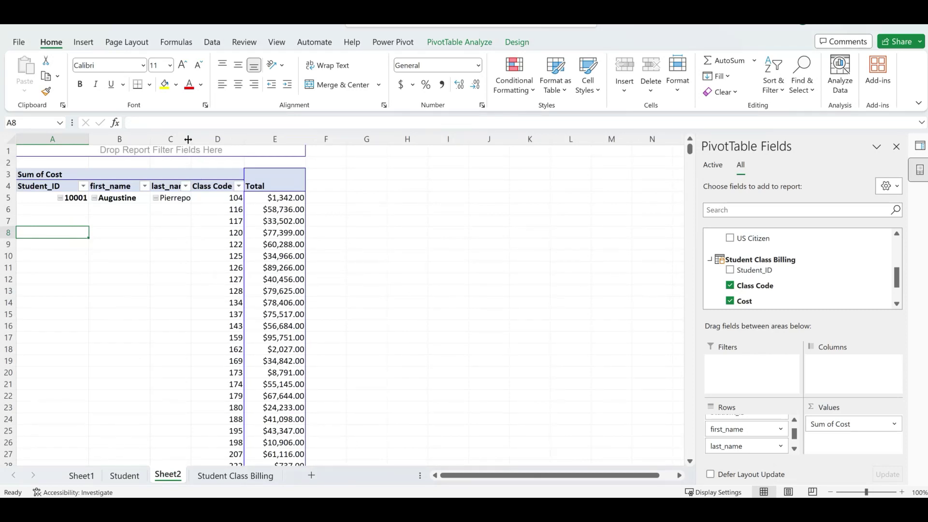
{"action": "left_click_drag", "start_coordinate": [189, 140], "coordinate": [250, 139]}
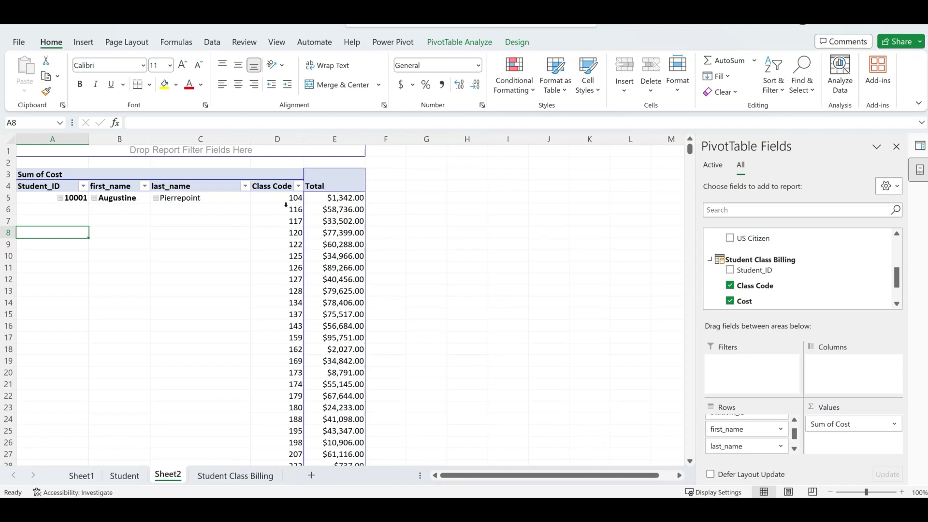
Step: Collapse the entire last_name field so the PivotTable gives one total cost row per student
{"action": "left_click_drag", "start_coordinate": [286, 208], "coordinate": [294, 303]}
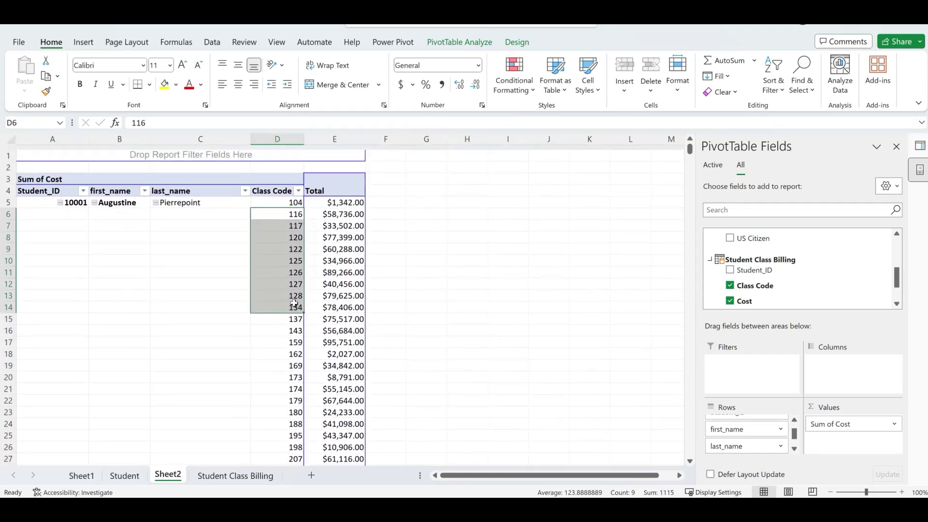
{"action": "left_click", "coordinate": [156, 198]}
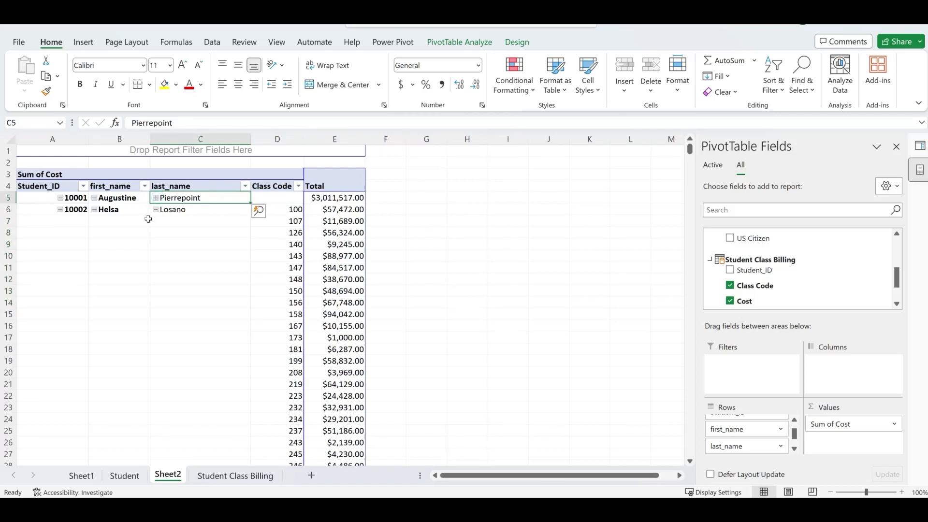
{"action": "right_click", "coordinate": [165, 211]}
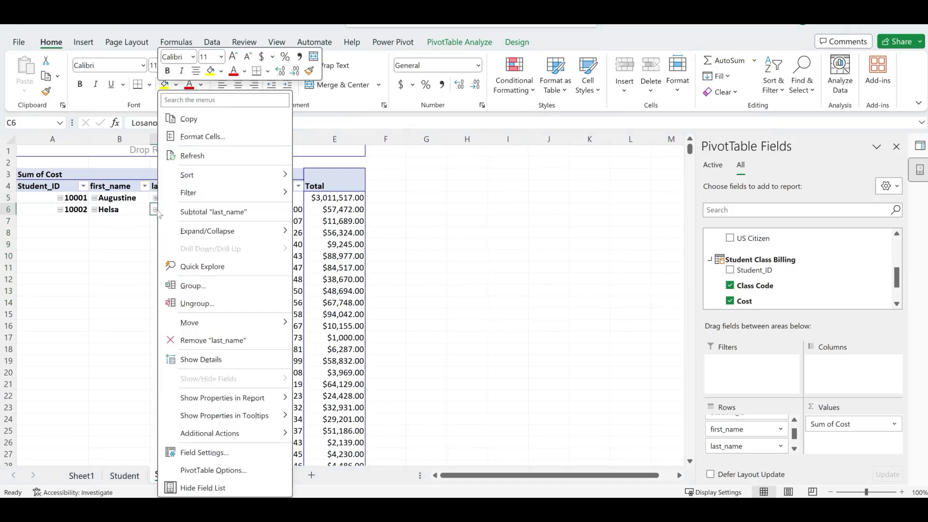
{"action": "mouse_move", "coordinate": [213, 231]}
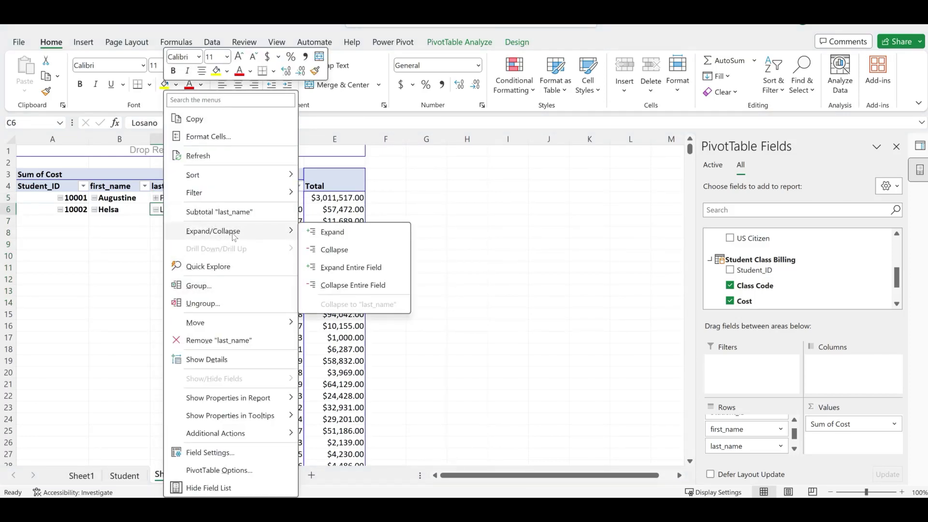
{"action": "left_click", "coordinate": [353, 285]}
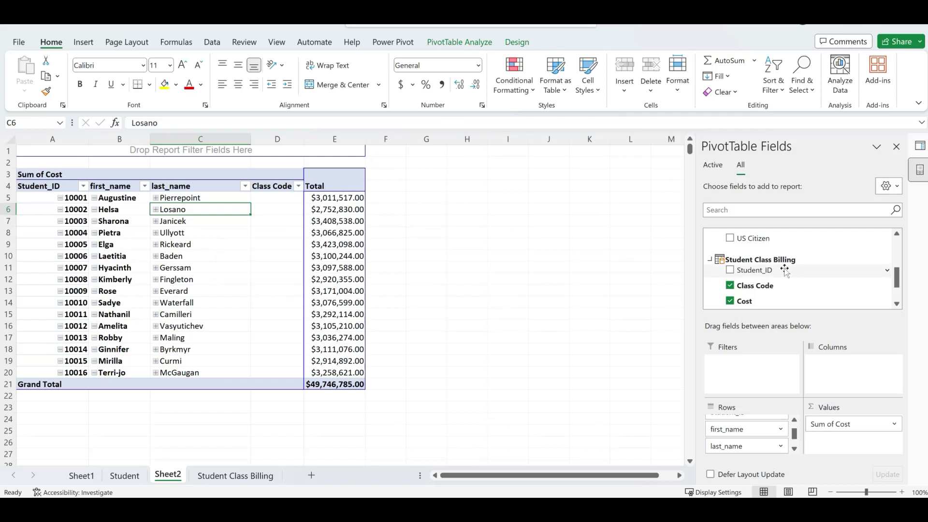
Step: Add US Citizen from the Student table as the PivotTable's report filter and allow multiple items to be selected in it
{"action": "scroll", "coordinate": [774, 270], "scroll_direction": "up", "scroll_amount": 2}
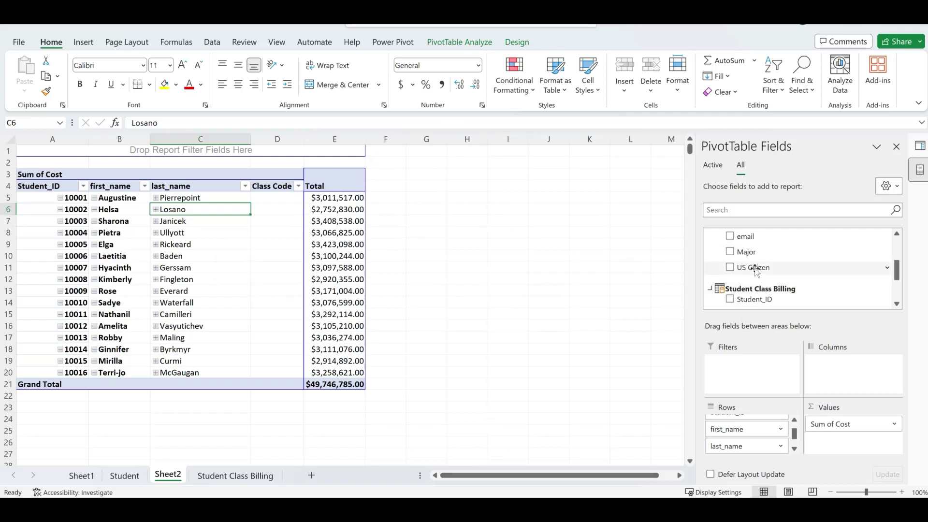
{"action": "left_click_drag", "start_coordinate": [754, 268], "coordinate": [768, 389]}
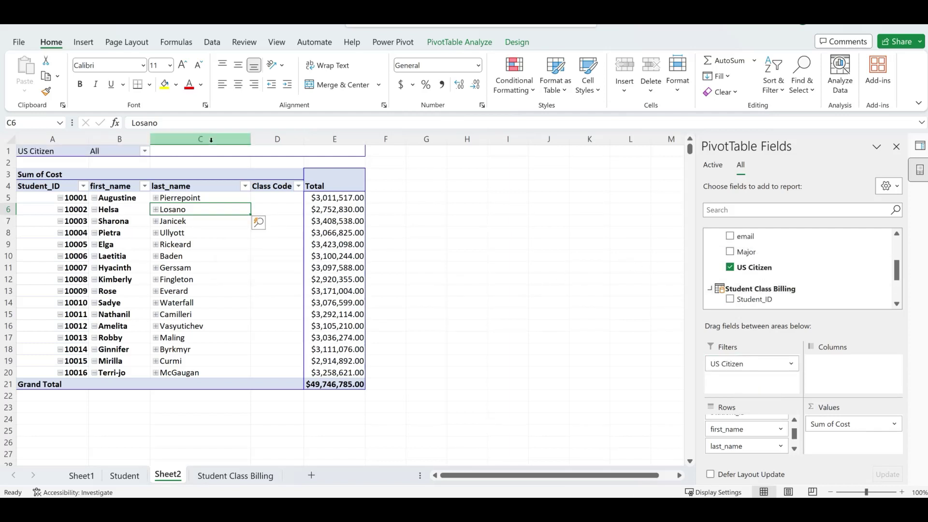
{"action": "left_click", "coordinate": [145, 152]}
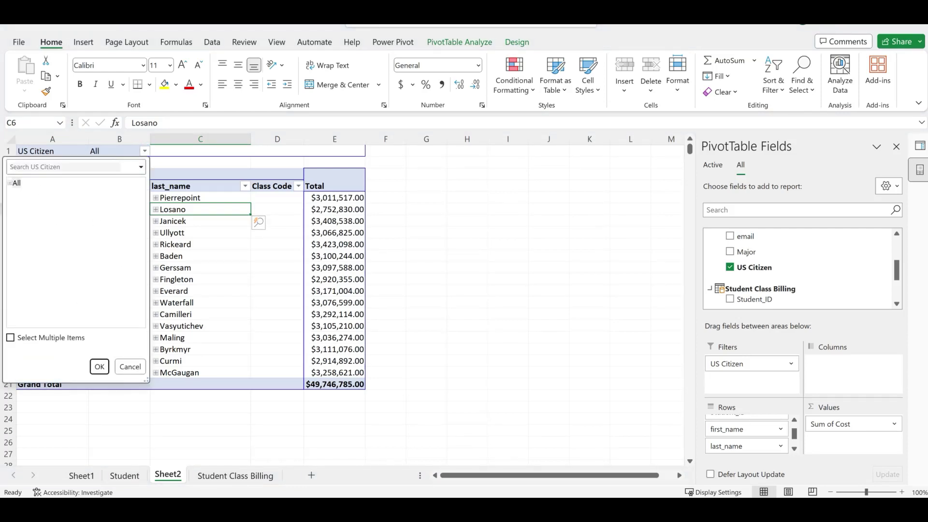
{"action": "left_click", "coordinate": [11, 338]}
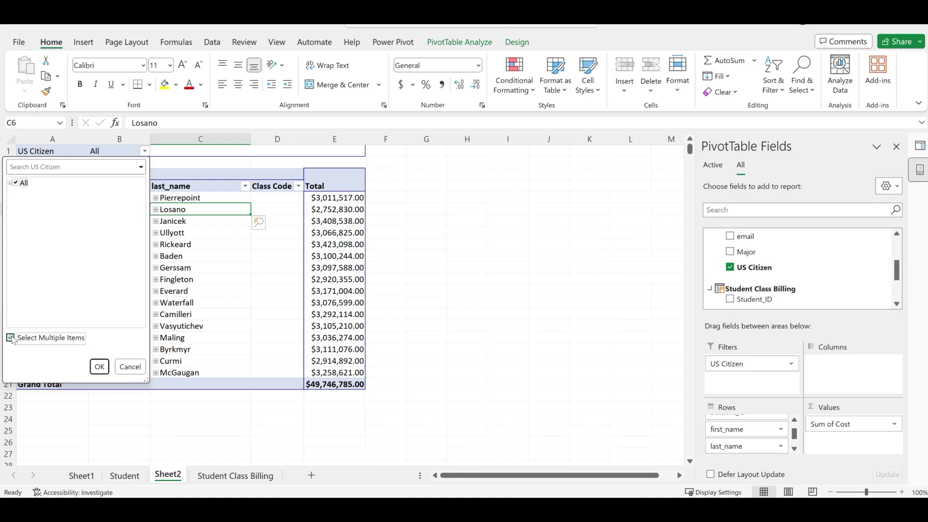
{"action": "left_click", "coordinate": [99, 367]}
Step: Filter the PivotTable by US Citizen so that only No is included
{"action": "left_click", "coordinate": [144, 150]}
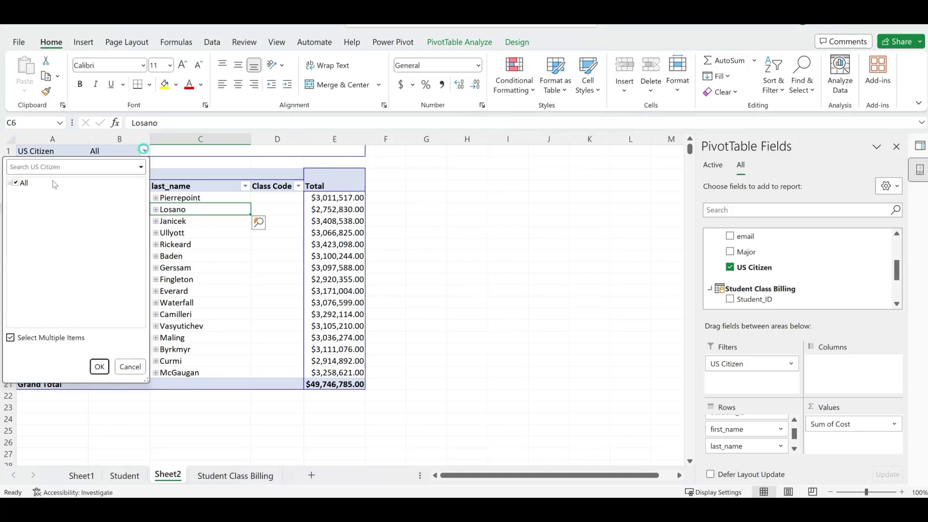
{"action": "left_click", "coordinate": [9, 183]}
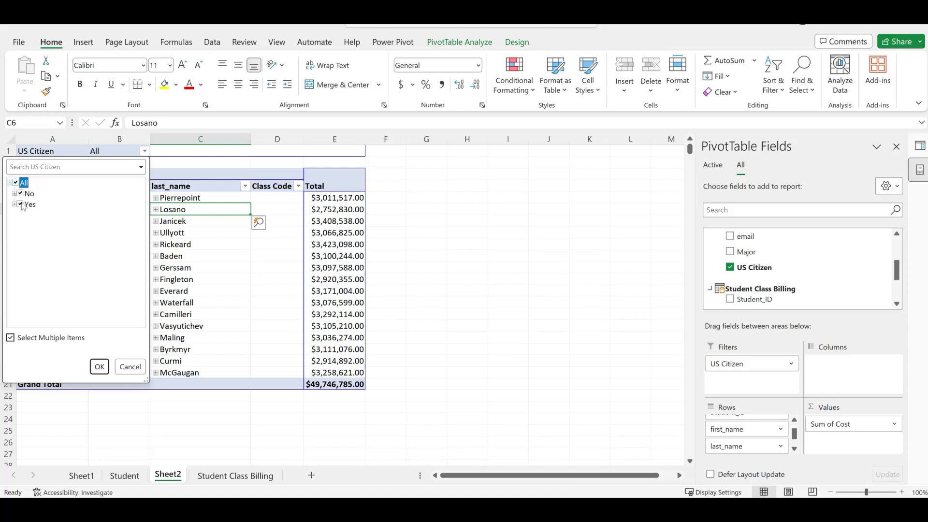
{"action": "left_click", "coordinate": [21, 204]}
{"action": "left_click", "coordinate": [100, 366]}
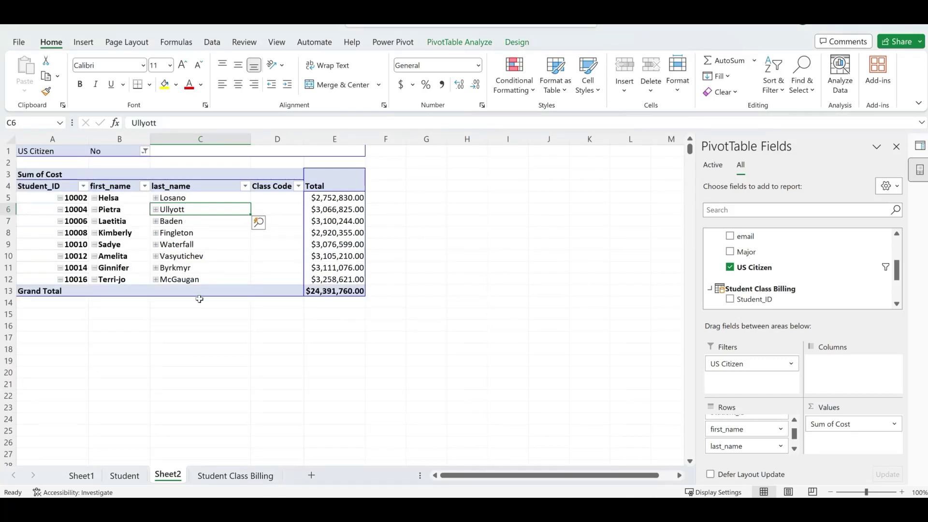
Step: Change the US Citizen report filter to include only Yes
{"action": "left_click", "coordinate": [145, 151]}
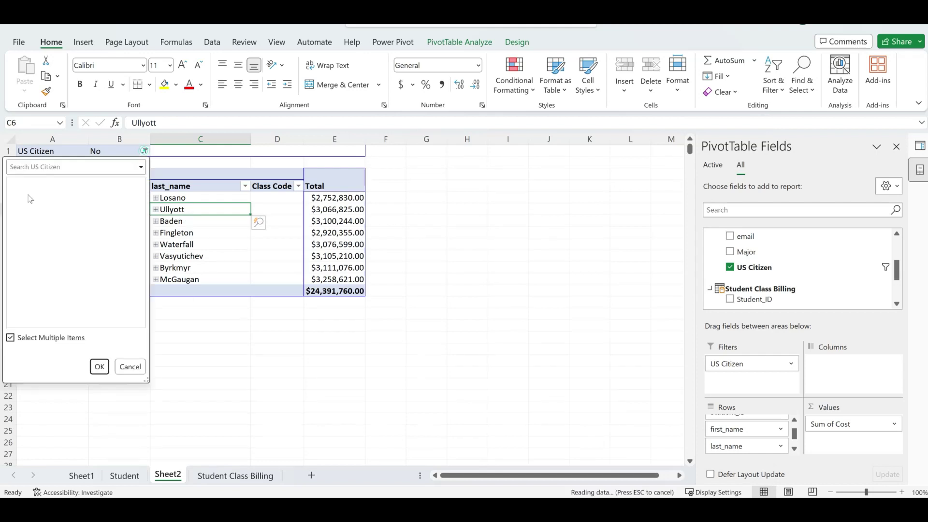
{"action": "left_click", "coordinate": [10, 183]}
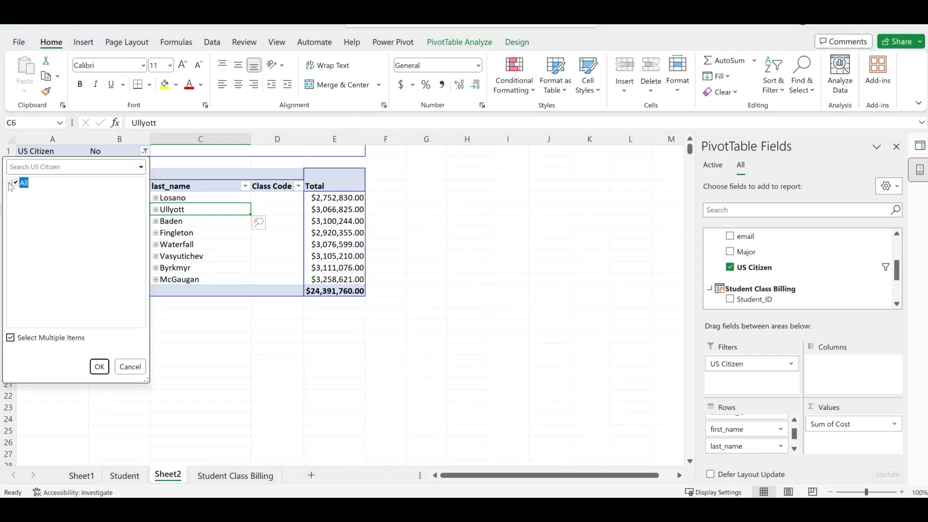
{"action": "left_click", "coordinate": [9, 183]}
{"action": "left_click", "coordinate": [15, 183]}
{"action": "left_click", "coordinate": [20, 193]}
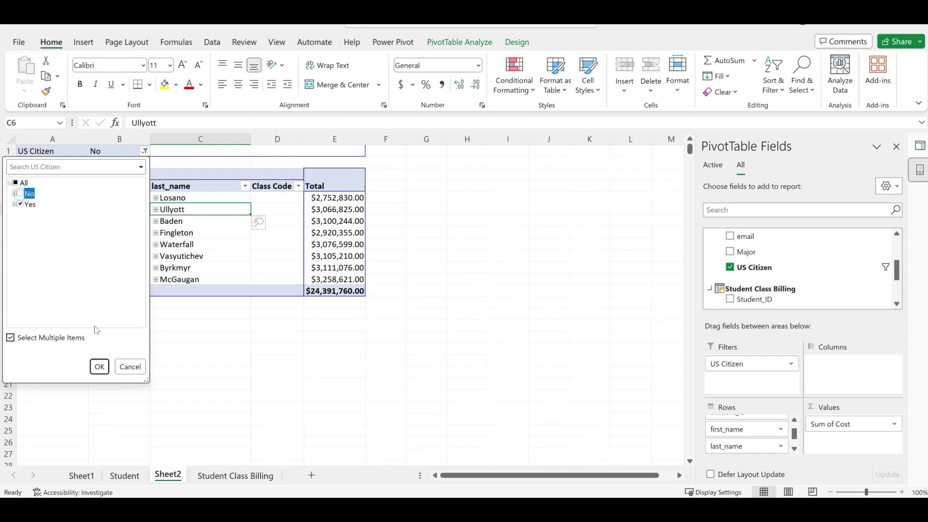
{"action": "left_click", "coordinate": [100, 366]}
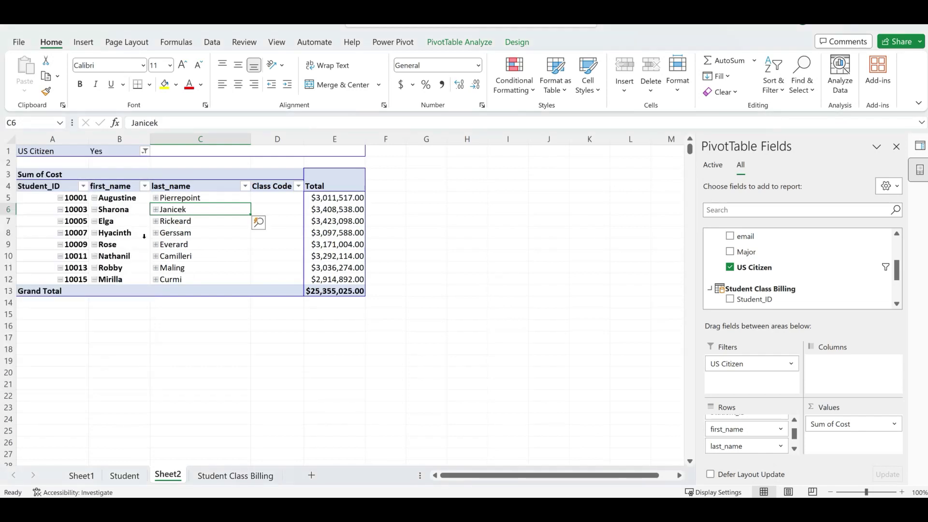